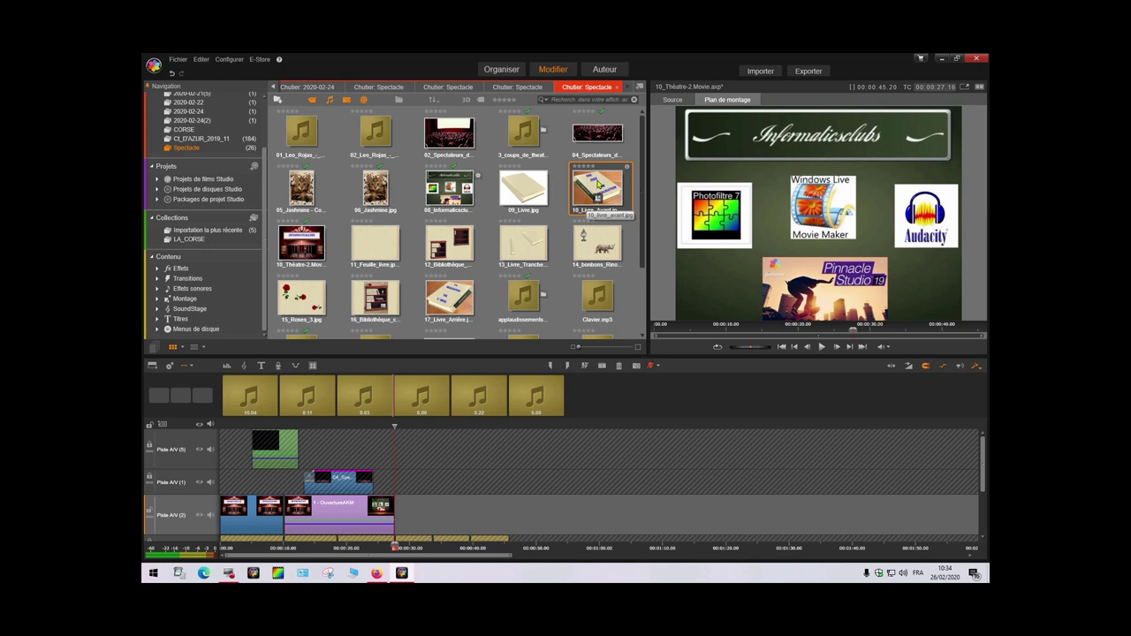
# Place the images 10_Livre_Avant.jpg and 09_Livre.jpg one after the other on track A/V (2), following the opening clip.
pyautogui.moveTo(598, 184); pyautogui.dragTo(405, 511)
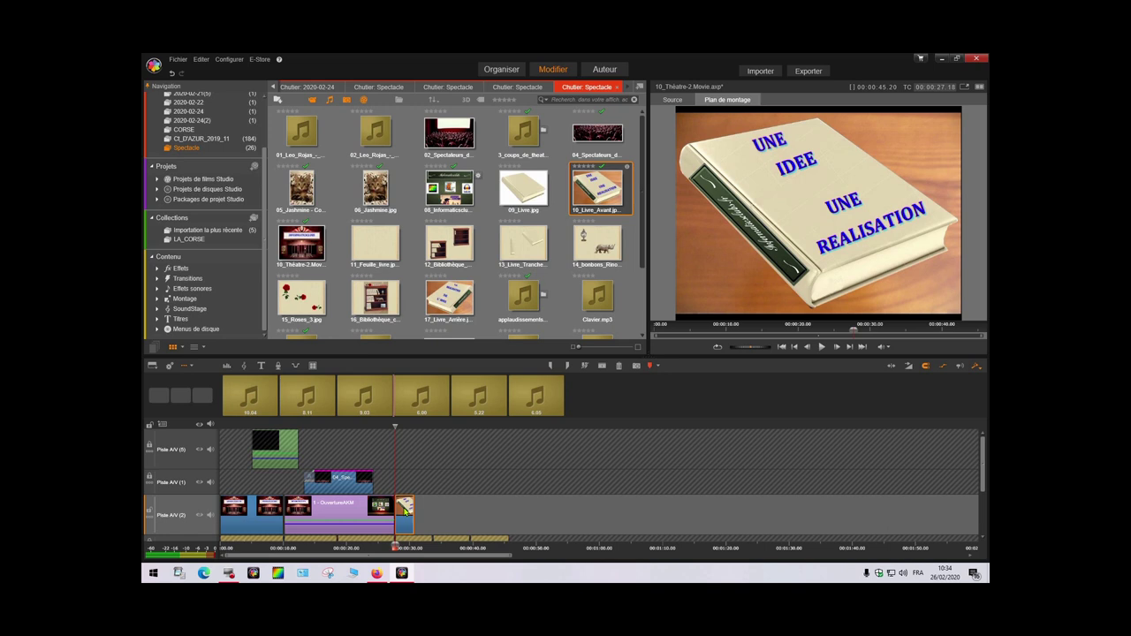
pyautogui.click(519, 183)
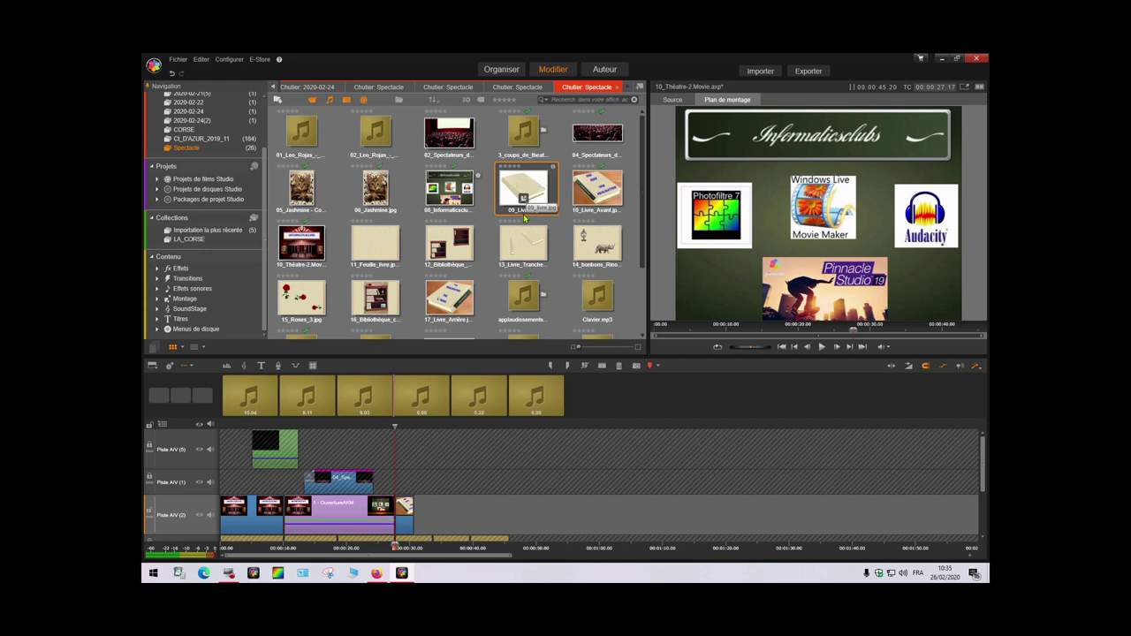
pyautogui.moveTo(530, 183); pyautogui.dragTo(424, 505)
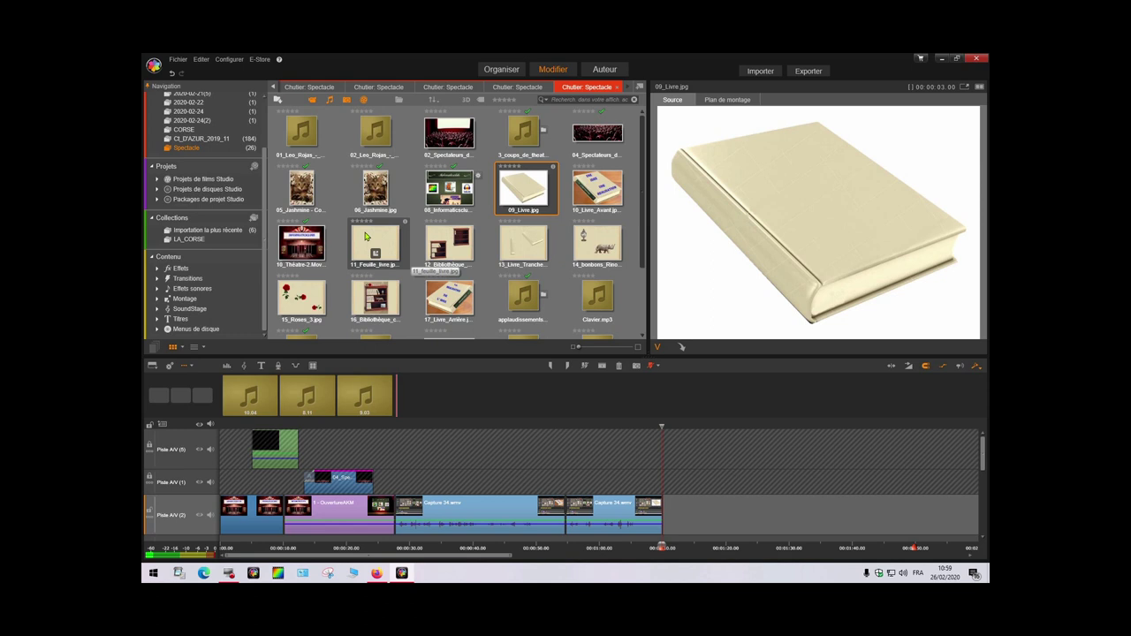
# Append the blank book page 11, library 12 and book spine 13 images in order after the capture clips on track A/V (2).
pyautogui.moveTo(365, 237); pyautogui.dragTo(664, 434)
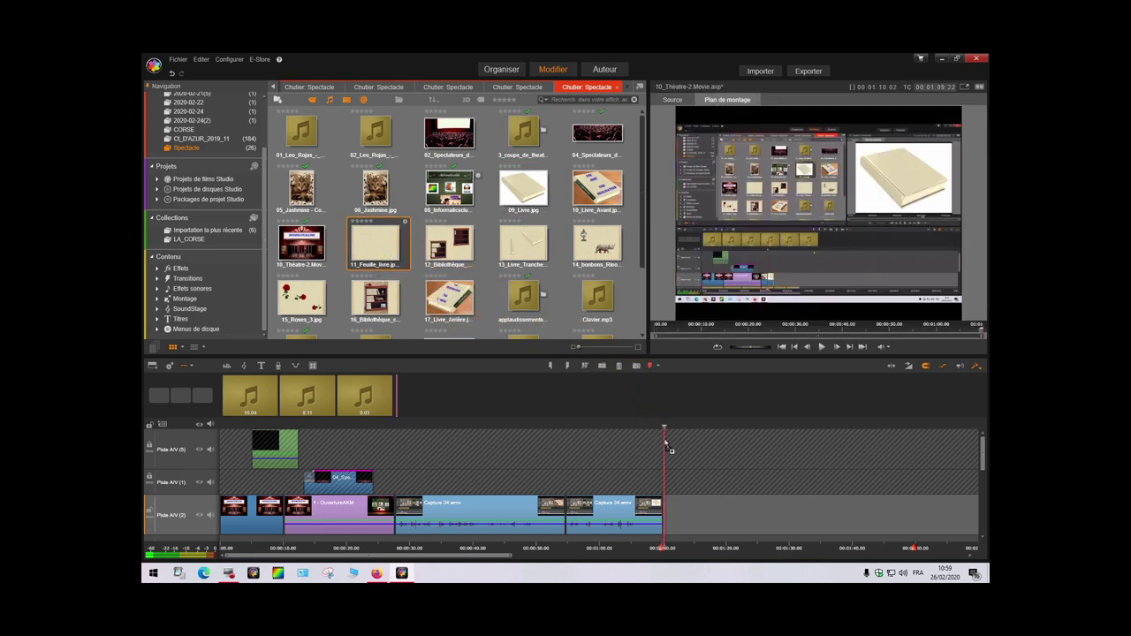
pyautogui.moveTo(665, 500); pyautogui.dragTo(667, 501)
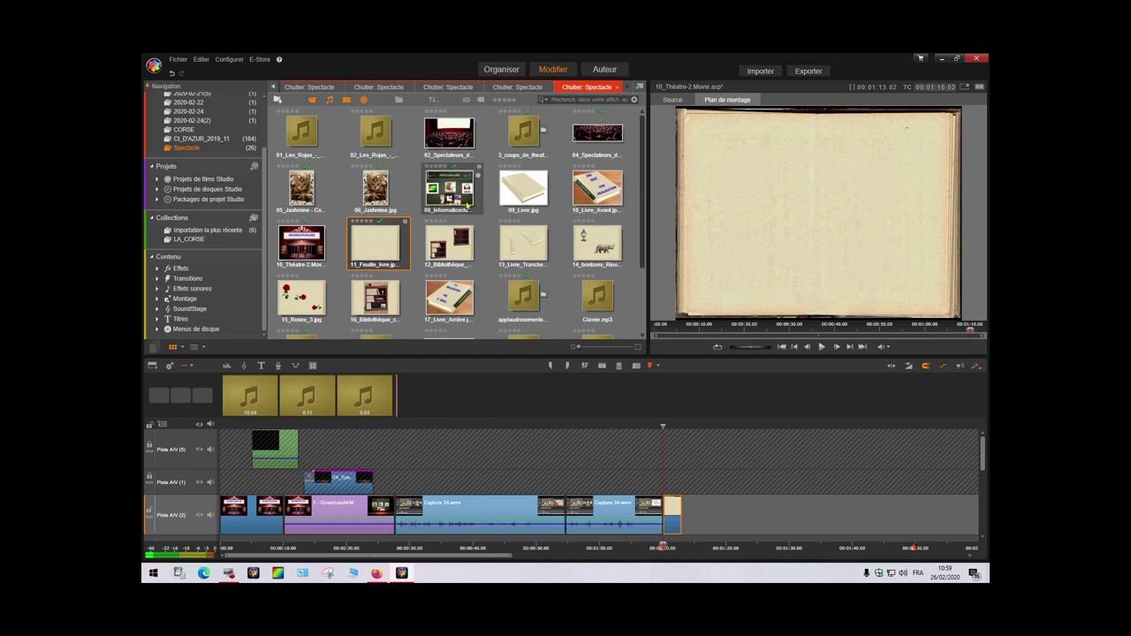
pyautogui.moveTo(460, 246); pyautogui.dragTo(688, 497)
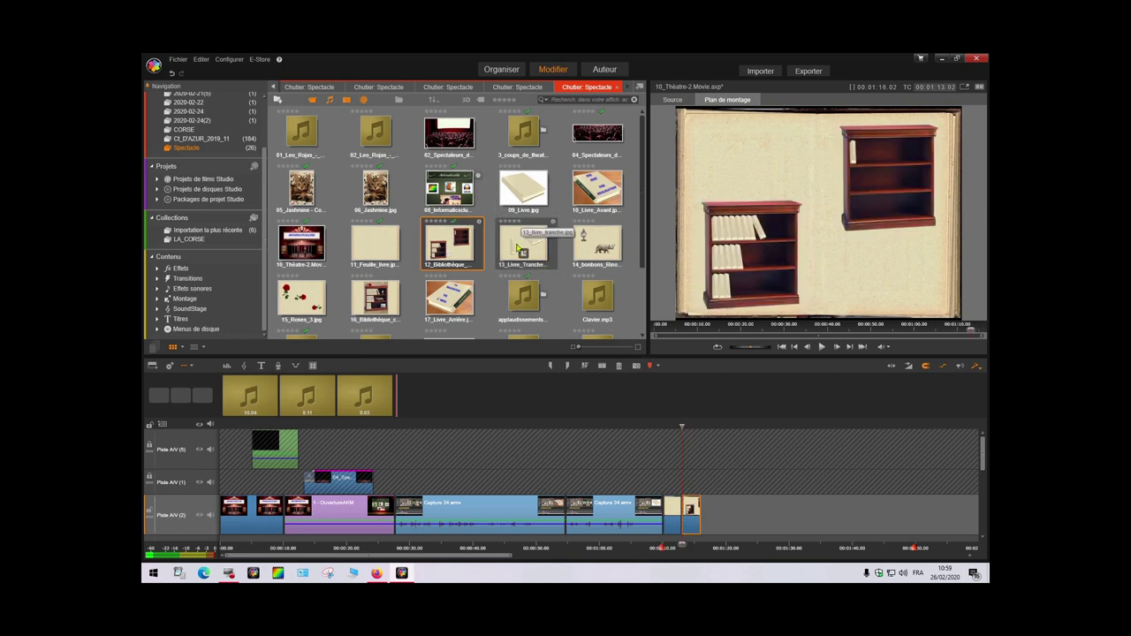
pyautogui.moveTo(521, 247); pyautogui.dragTo(709, 480)
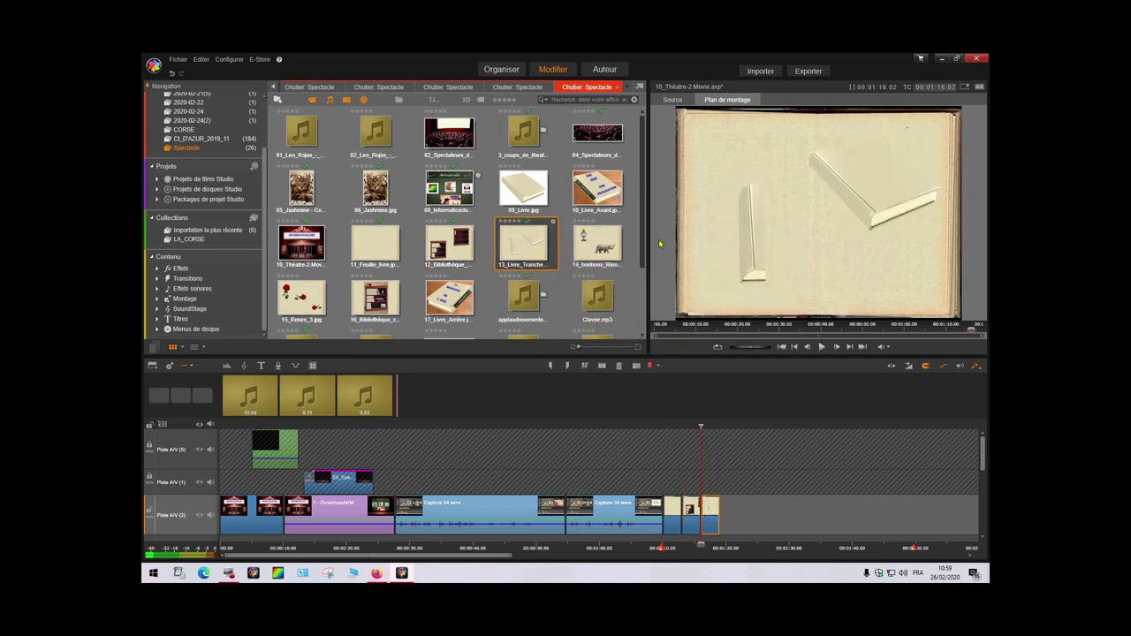
# Append the sweets and rhino image 14, 15_Roses_3.jpg, complete library image 16 and back book cover 17 in order on track A/V (2).
pyautogui.click(588, 243)
pyautogui.moveTo(587, 243); pyautogui.dragTo(726, 521)
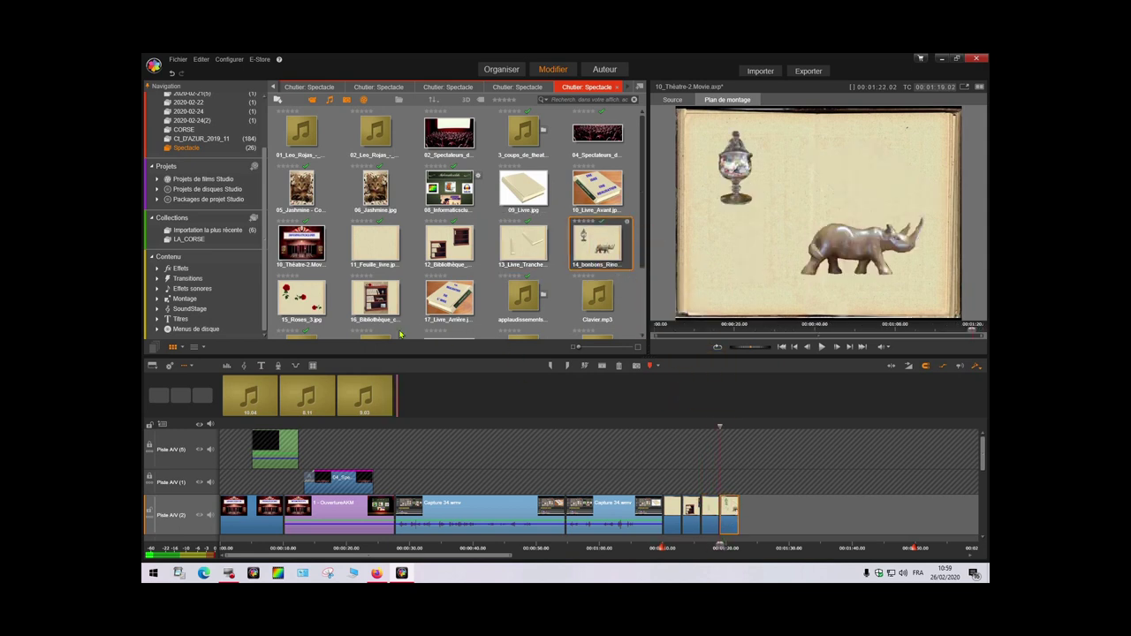
pyautogui.moveTo(322, 300); pyautogui.dragTo(741, 514)
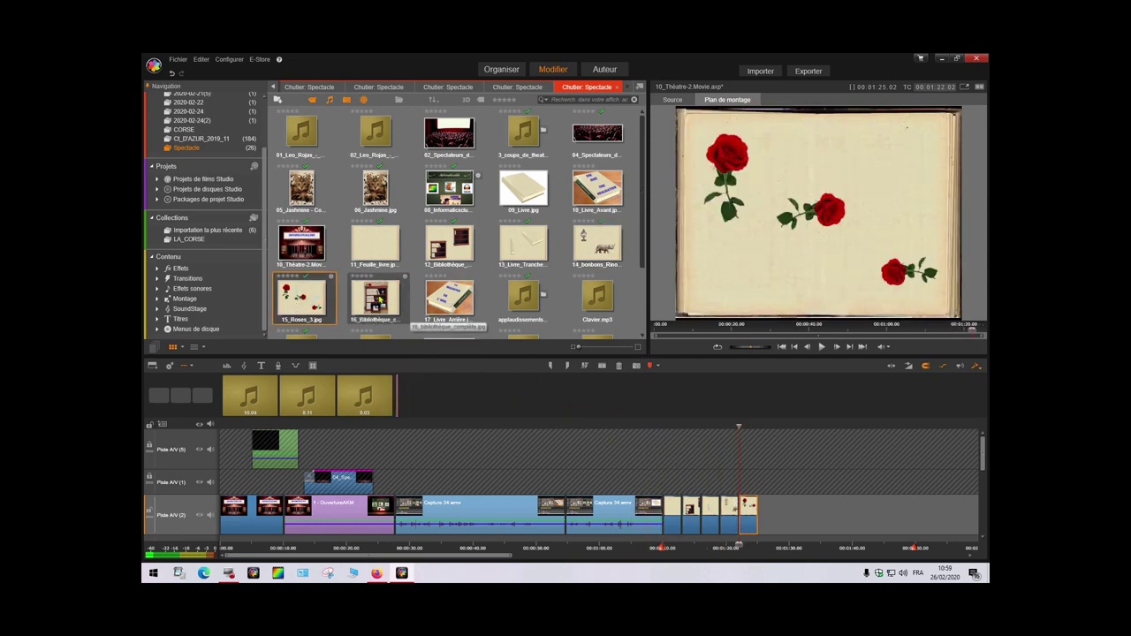
pyautogui.moveTo(376, 300); pyautogui.dragTo(751, 510)
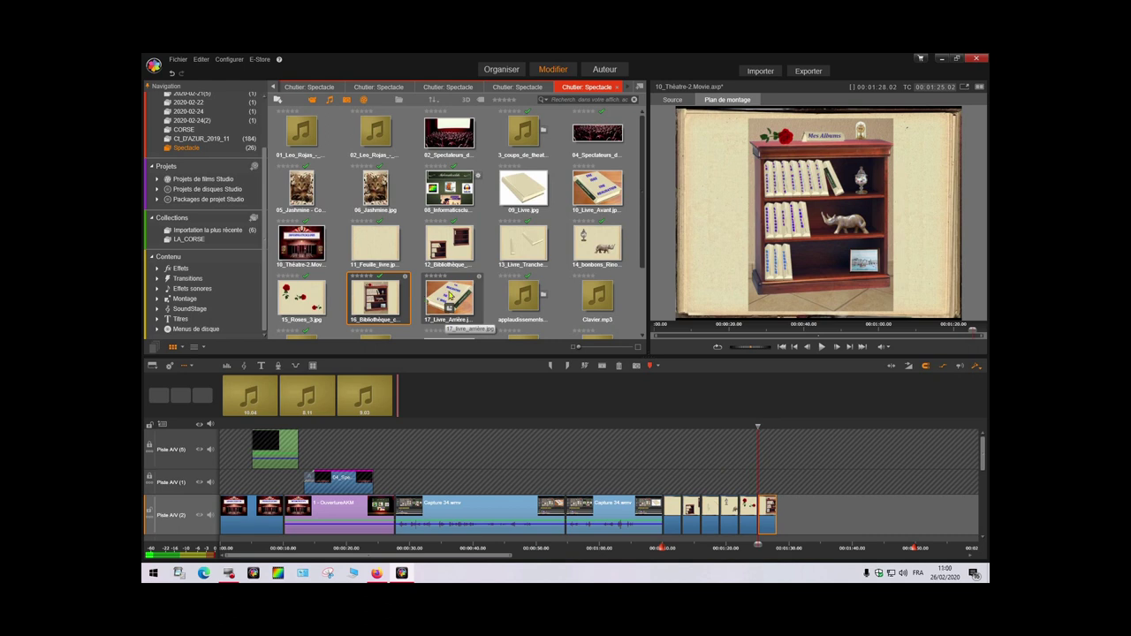
pyautogui.moveTo(449, 297); pyautogui.dragTo(783, 499)
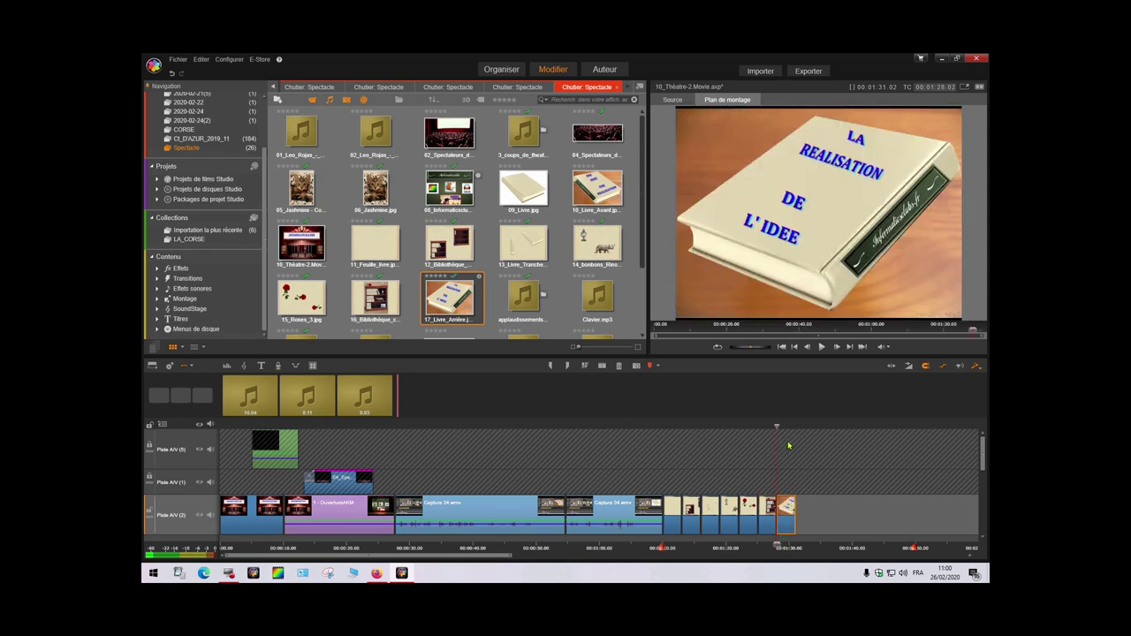
# Close the gap between the capture clip and the row of book images on track A/V (2).
pyautogui.moveTo(777, 426); pyautogui.dragTo(793, 428)
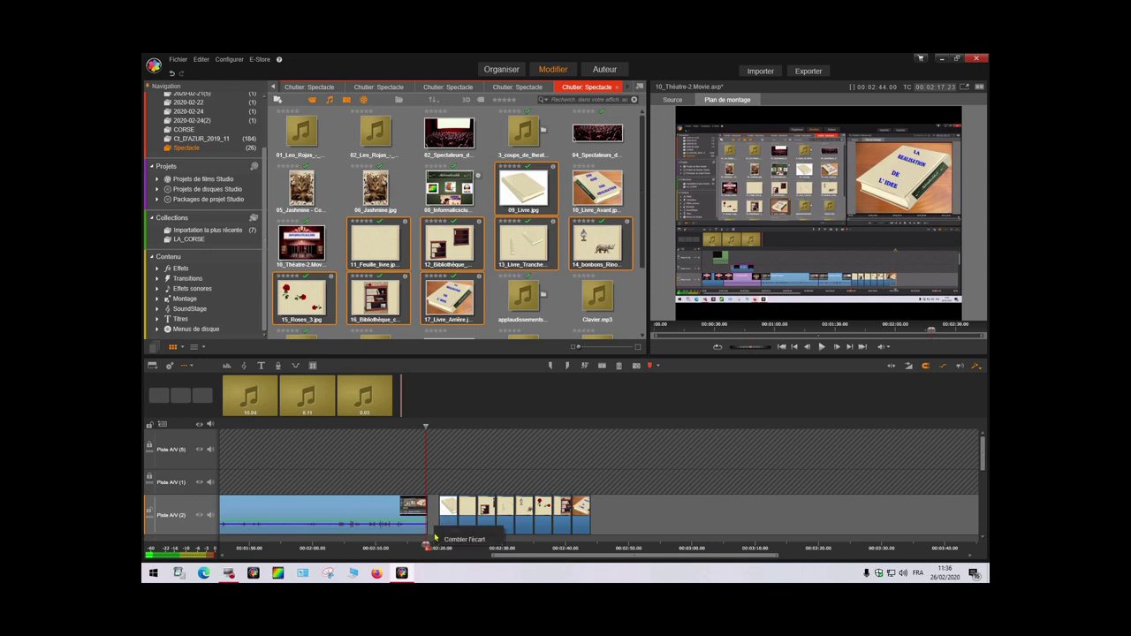
pyautogui.click(453, 539)
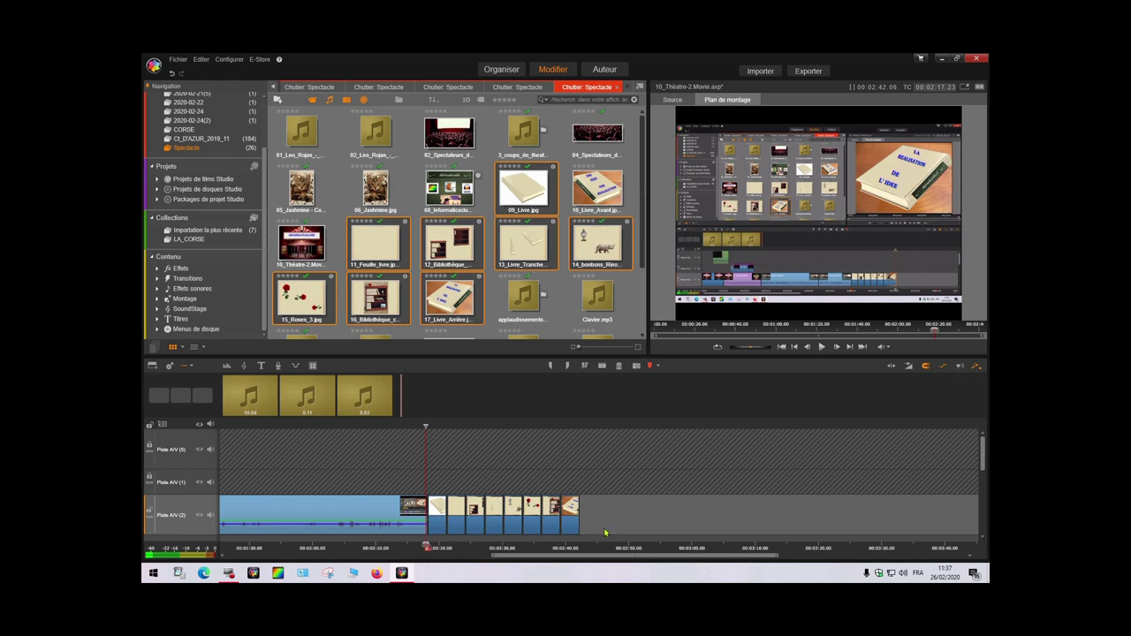
pyautogui.rightClick(572, 520)
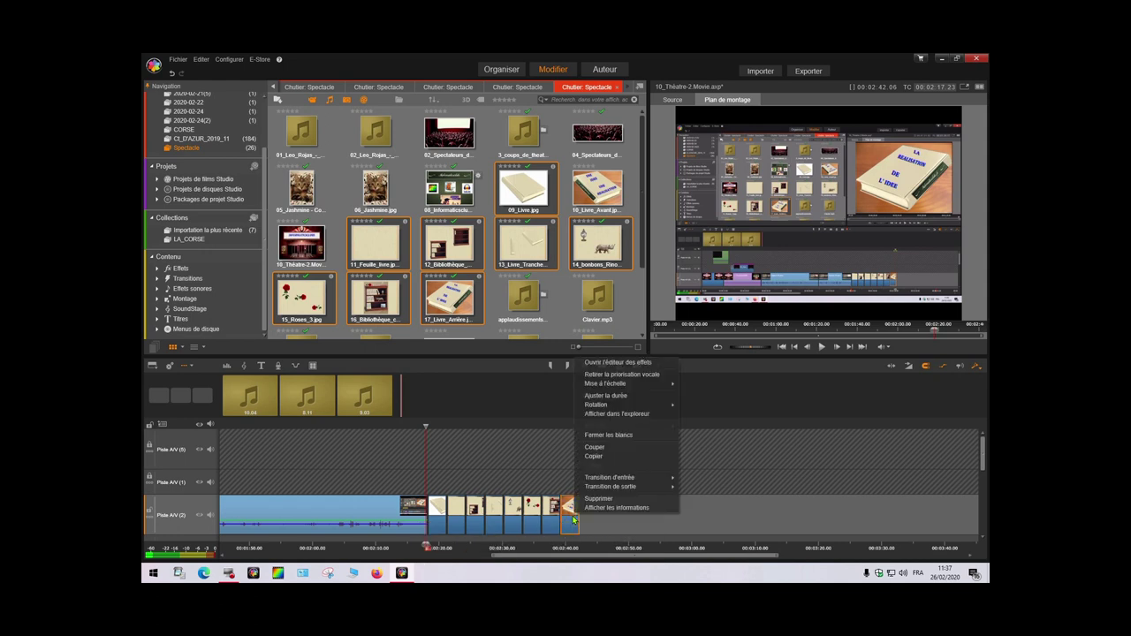
pyautogui.click(605, 396)
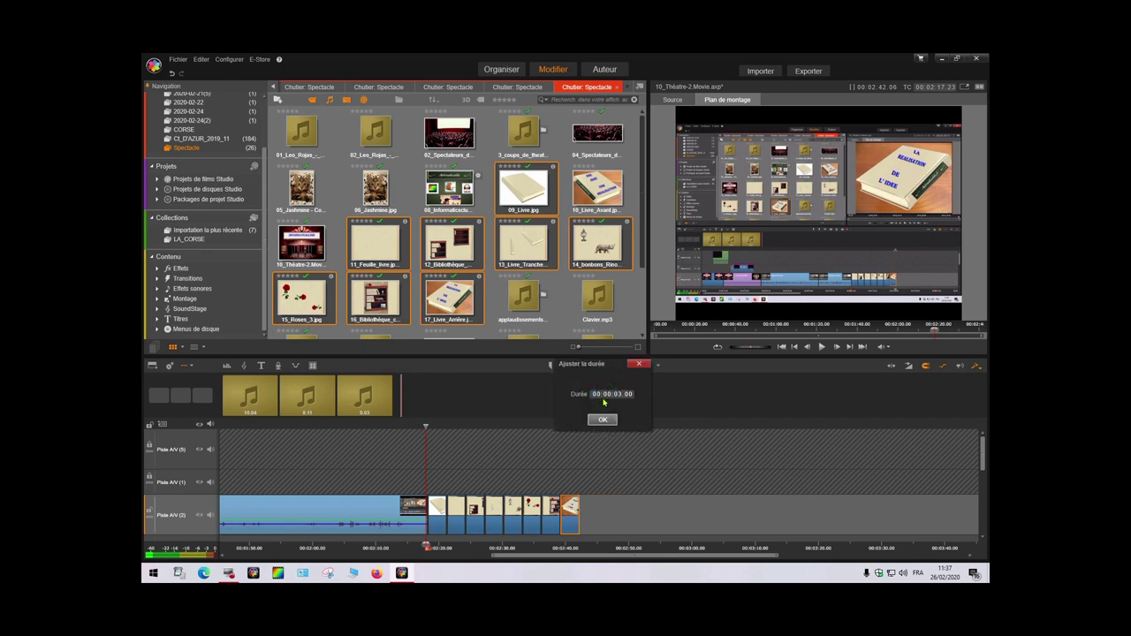
pyautogui.click(641, 368)
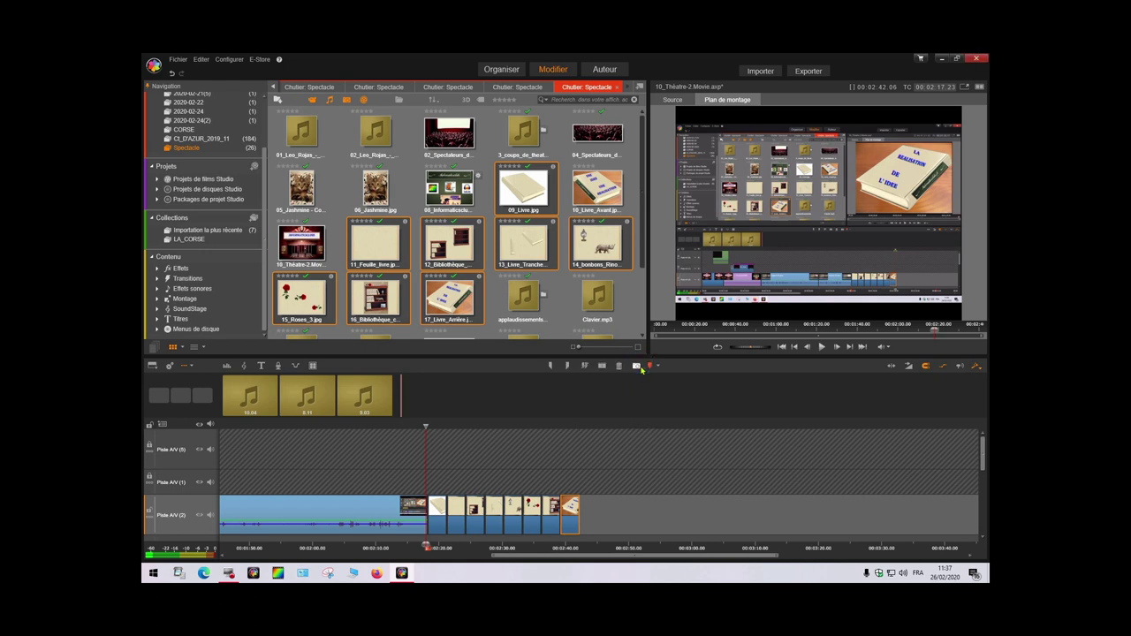
# Select all eight book images on track A/V (2) together and set their duration to 5 seconds each.
pyautogui.click(607, 524)
pyautogui.moveTo(603, 520); pyautogui.dragTo(436, 544)
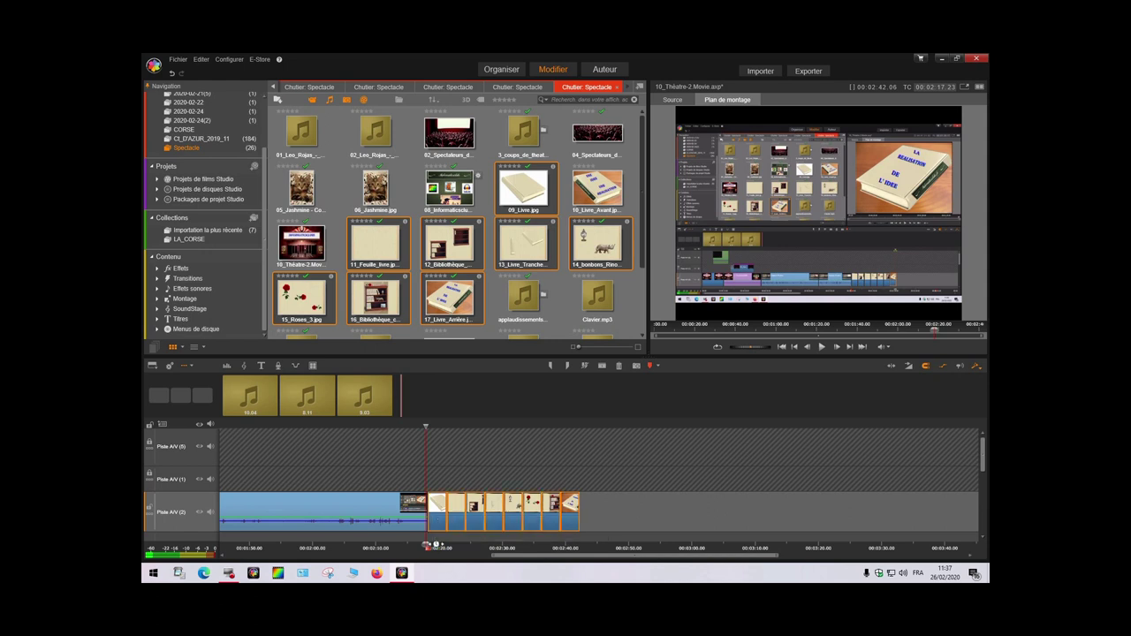
pyautogui.rightClick(511, 526)
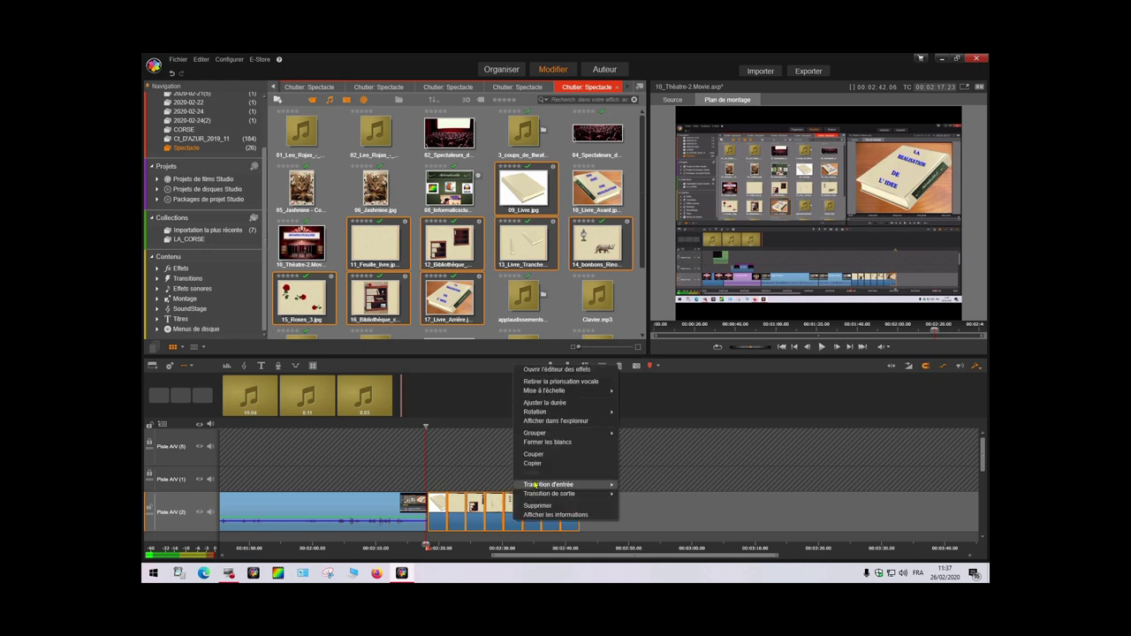
pyautogui.click(559, 404)
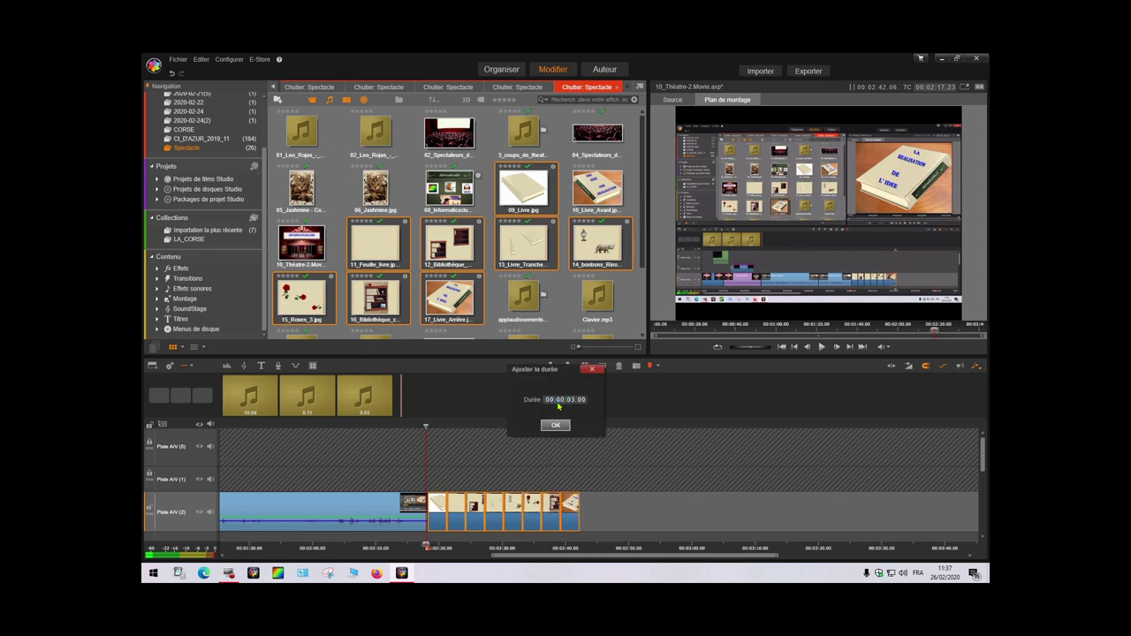
pyautogui.click(570, 399)
pyautogui.write('05')
pyautogui.click(555, 425)
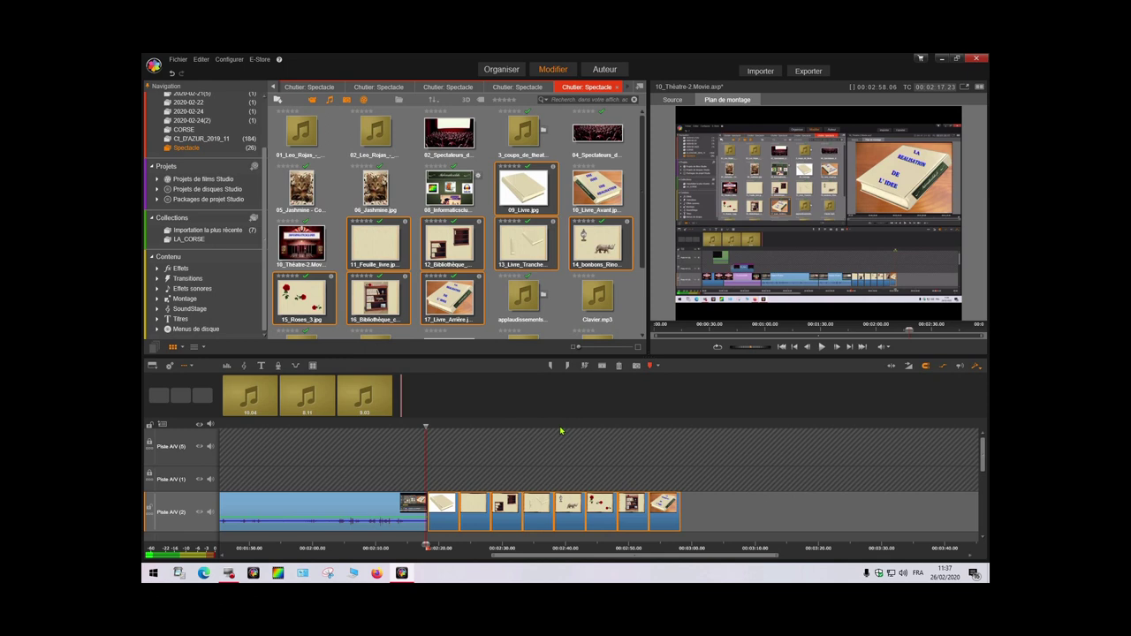
pyautogui.click(730, 513)
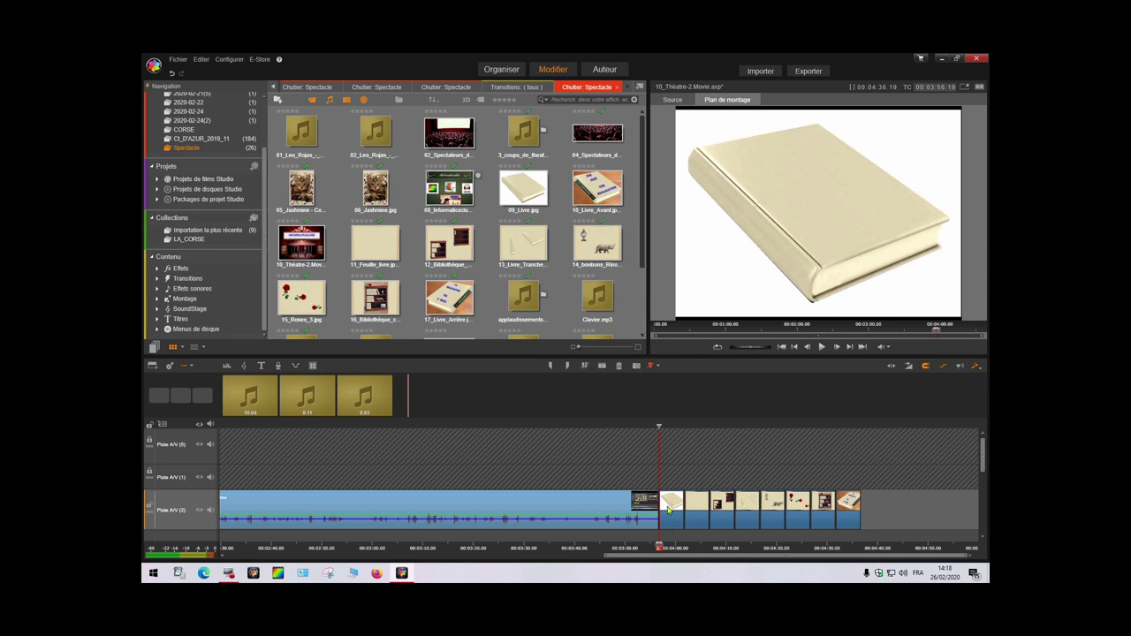
# Add the favourite Page pelée transition at the start of the 09_Livre.jpg clip.
pyautogui.click(669, 509)
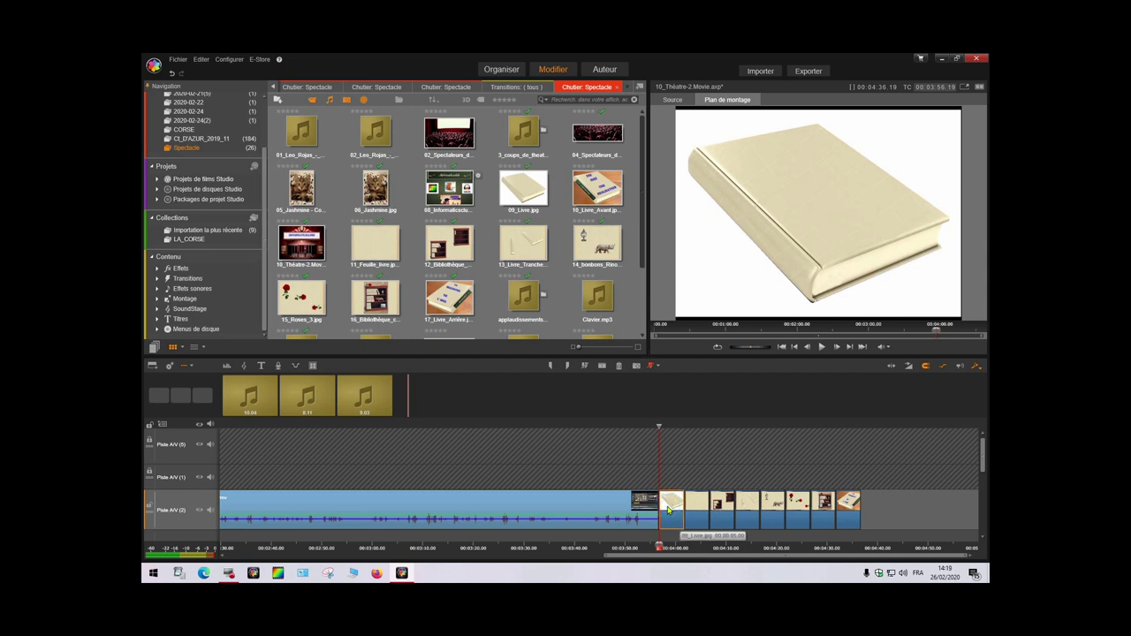
pyautogui.click(187, 279)
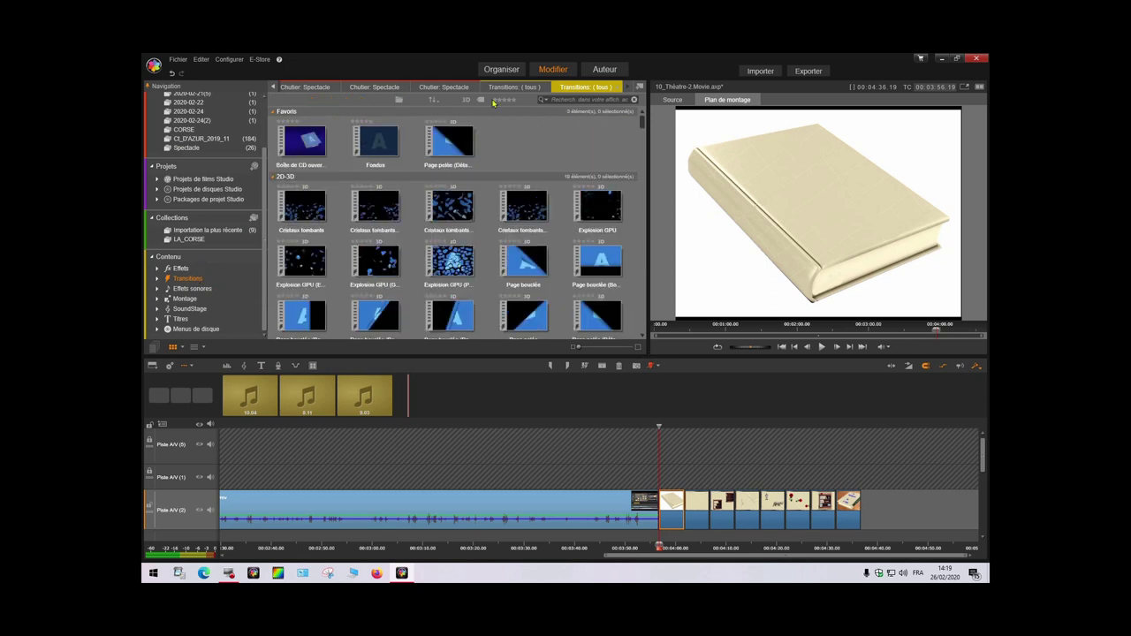
pyautogui.click(453, 145)
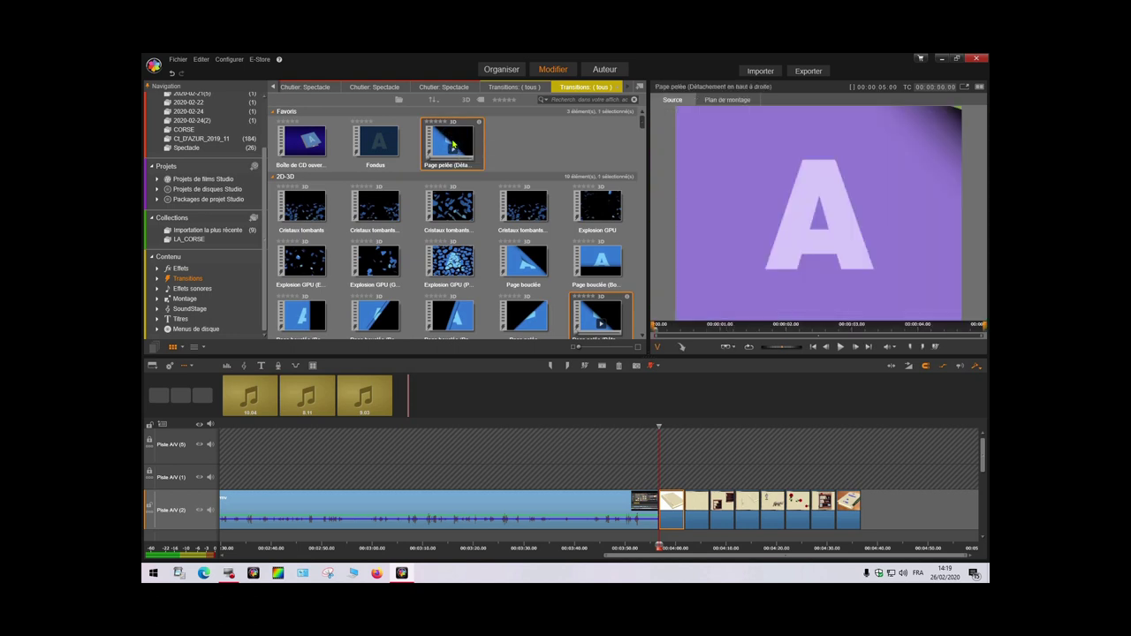
pyautogui.moveTo(453, 145); pyautogui.dragTo(659, 511)
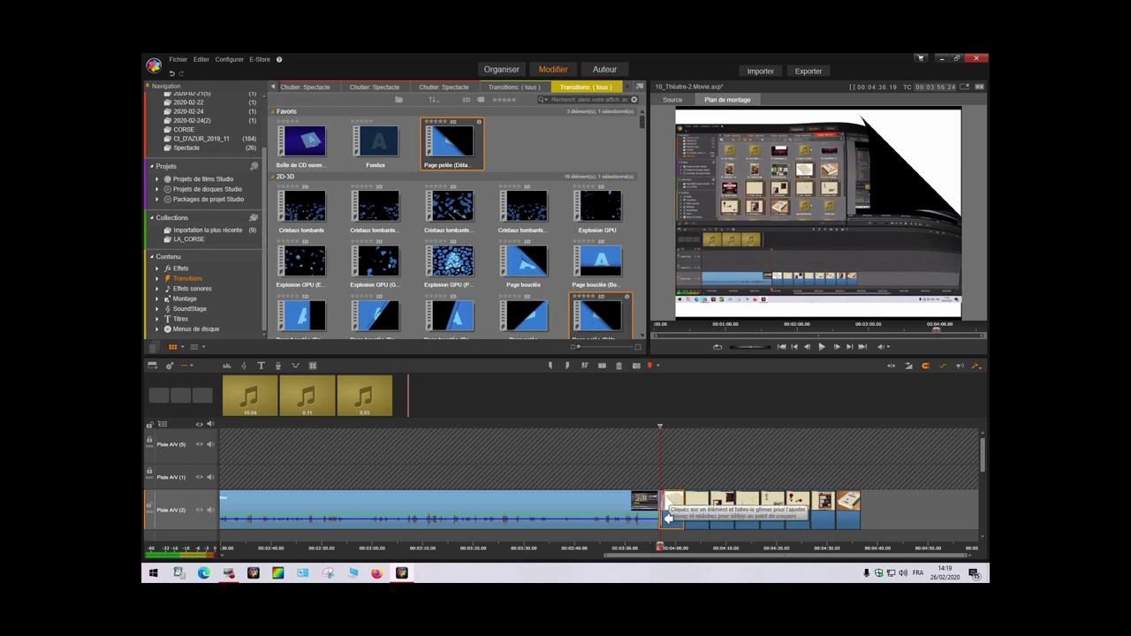
# Increase the duration of the Page pelée transition at the start of the 09_Livre.jpg clip.
pyautogui.rightClick(664, 505)
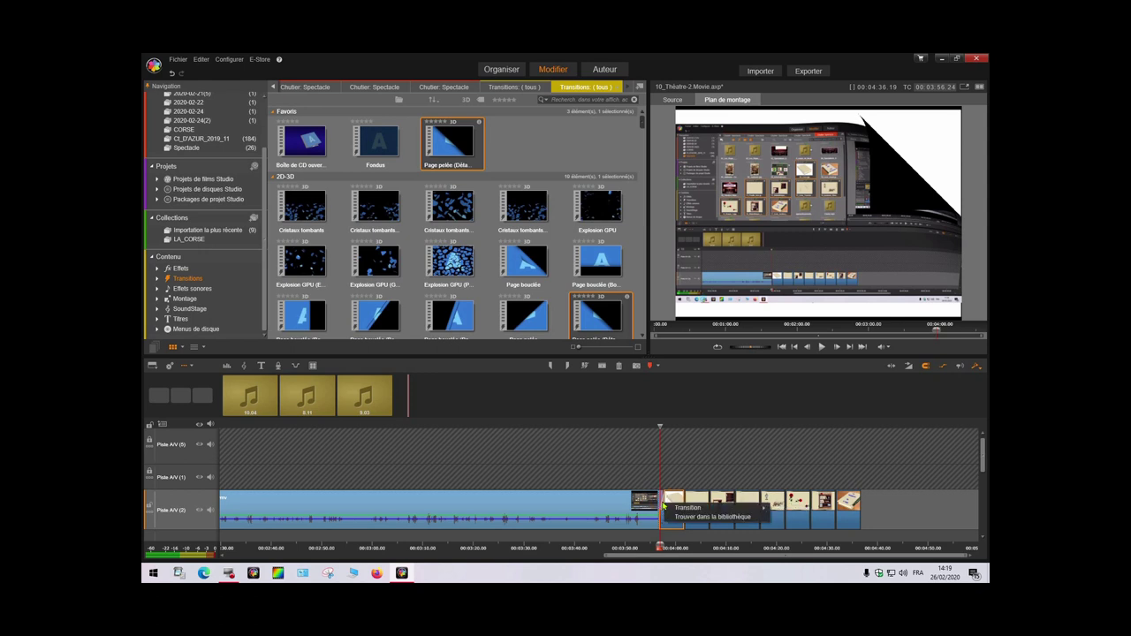
pyautogui.moveTo(767, 509)
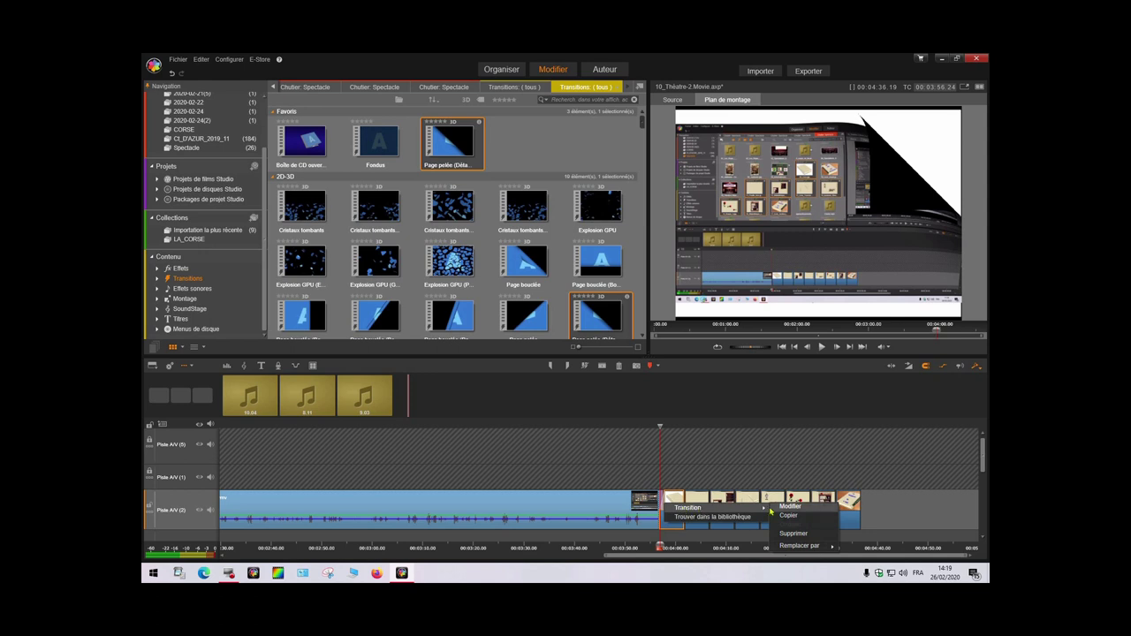
pyautogui.click(790, 506)
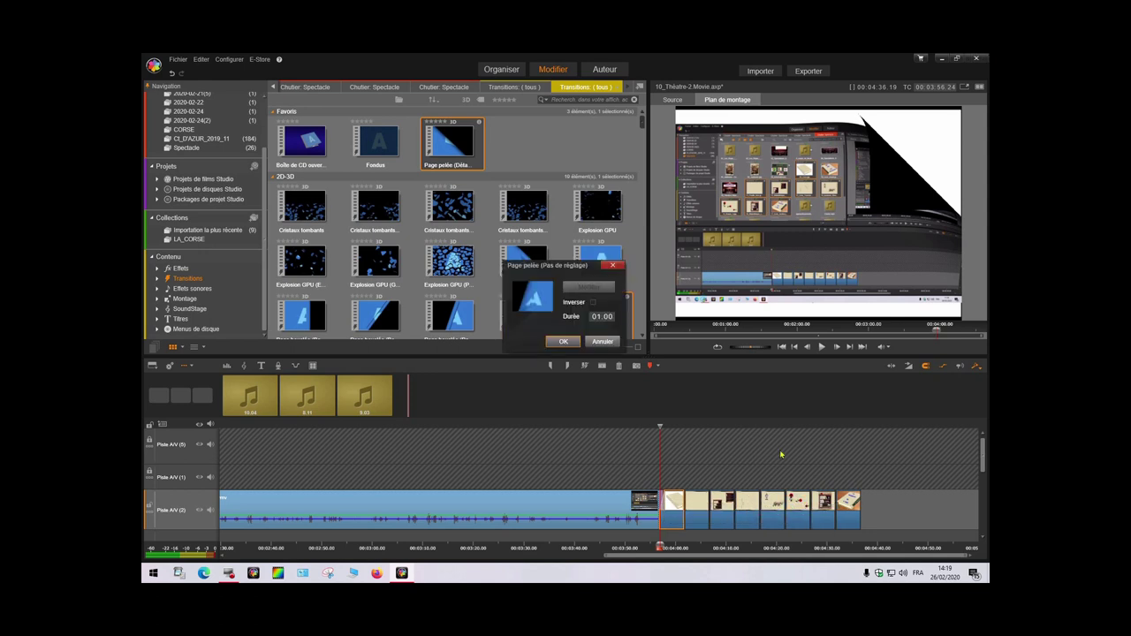
pyautogui.click(601, 318)
pyautogui.scroll(1, 601, 321)
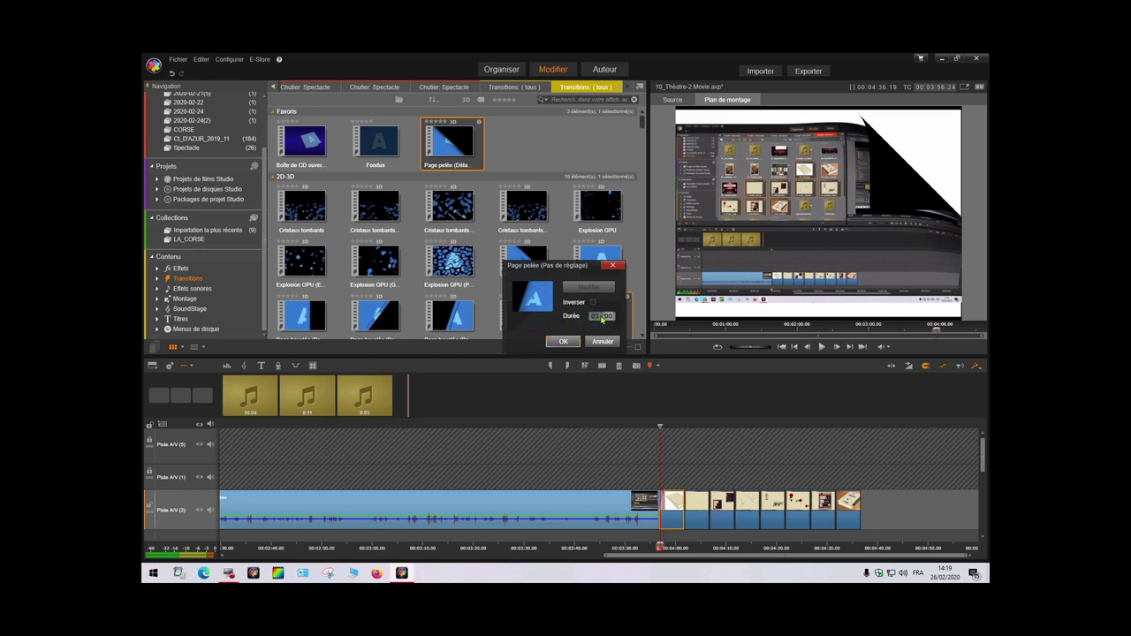
pyautogui.click(563, 342)
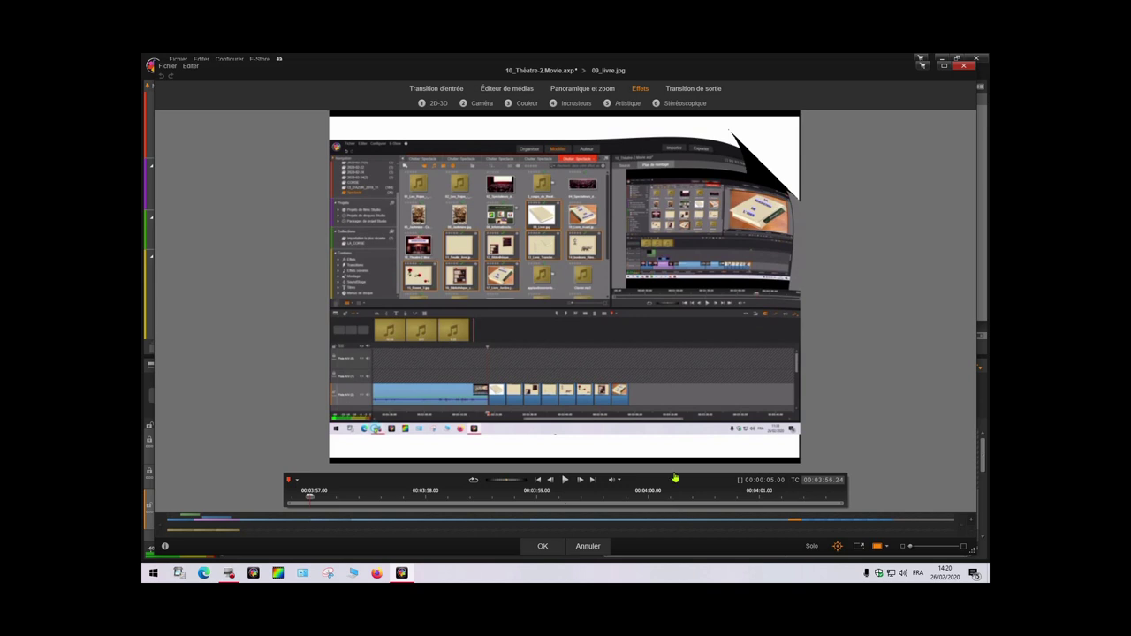
# In the entry transition of 09_Livre.jpg, change the Verso colour to white sampled from the preview image and apply it.
pyautogui.click(445, 89)
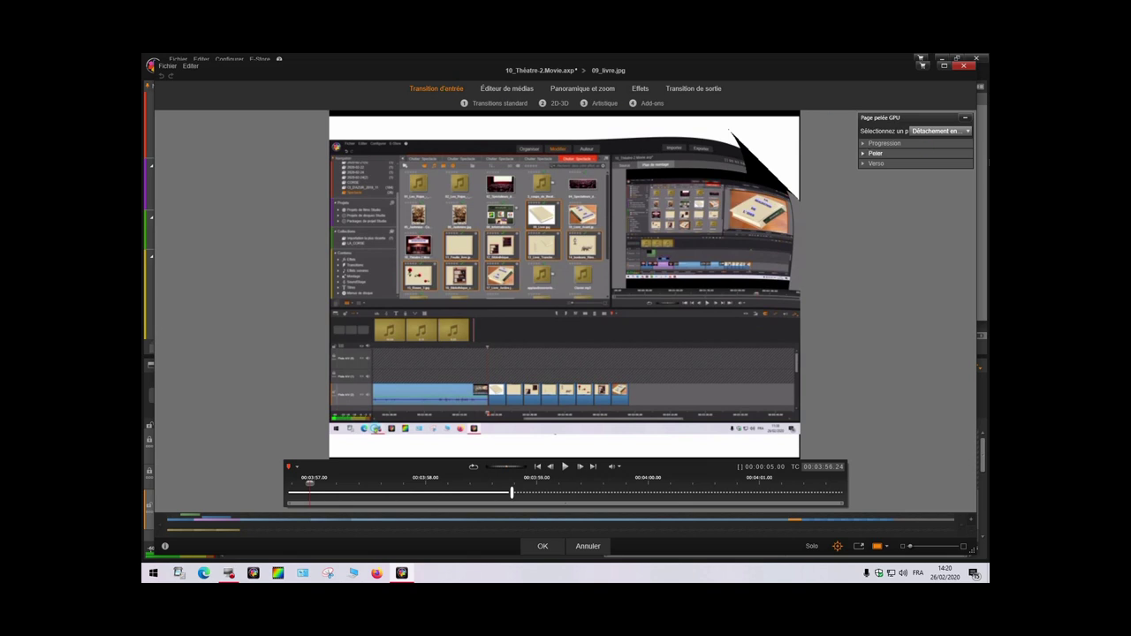
pyautogui.click(865, 165)
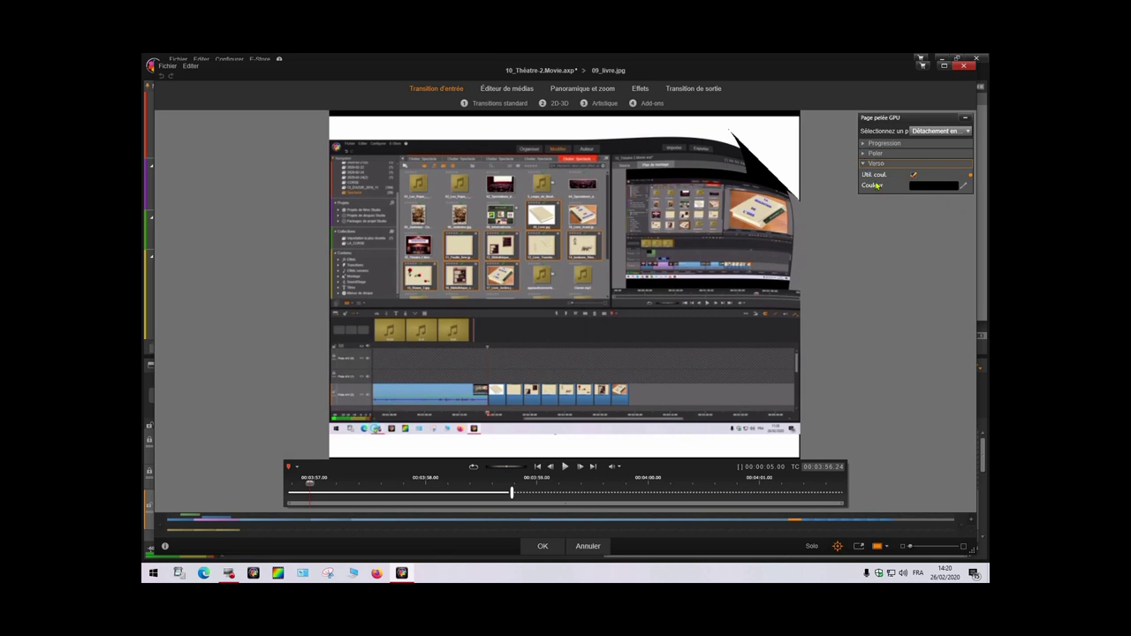
pyautogui.click(964, 186)
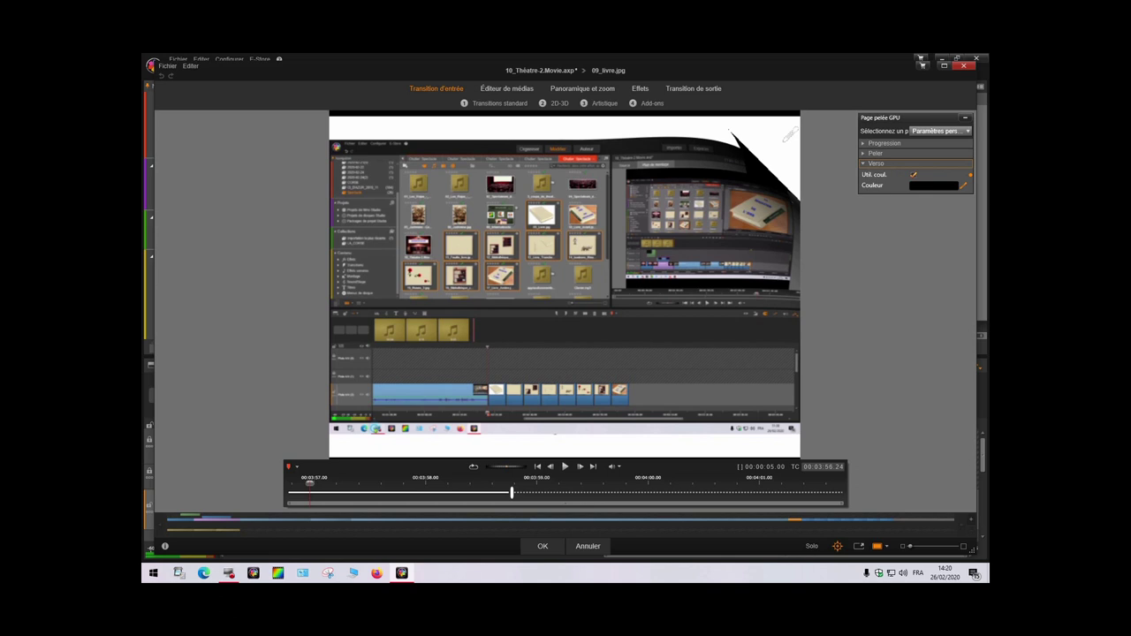
pyautogui.click(785, 140)
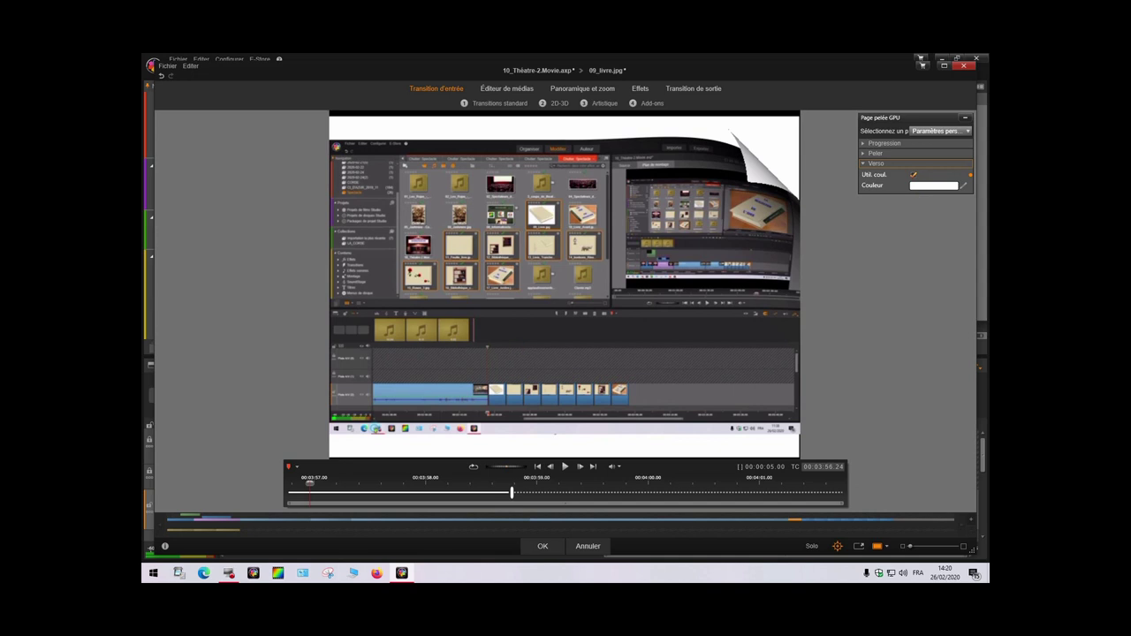
pyautogui.click(540, 546)
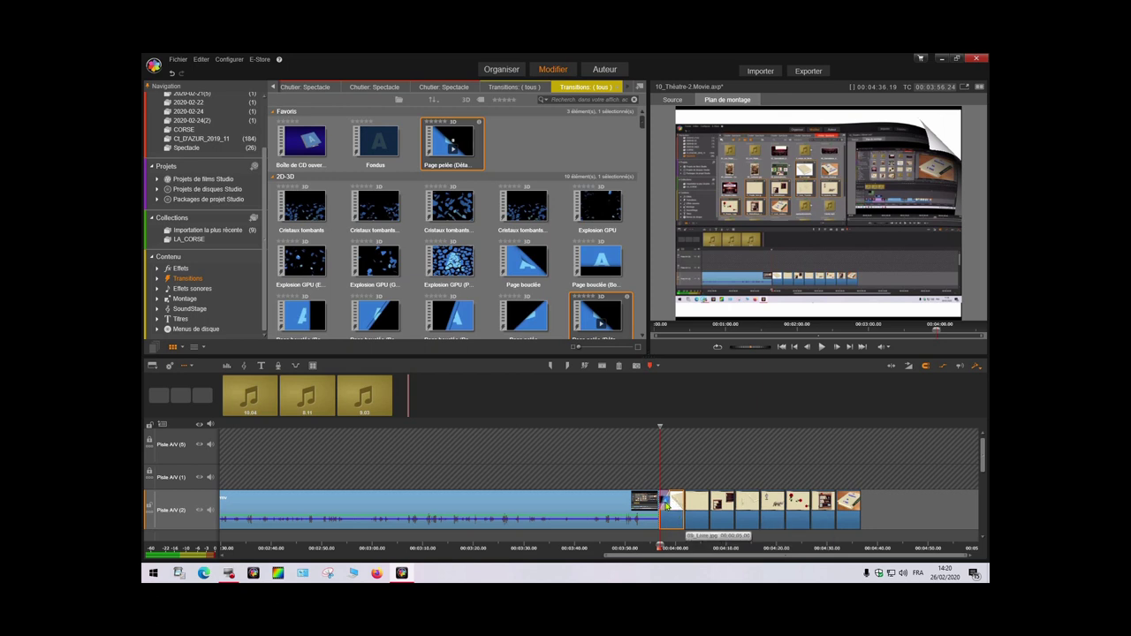
# Copy the Page pelée transition from 09_Livre.jpg and paste it onto all the book images on track A/V (2) together.
pyautogui.rightClick(667, 505)
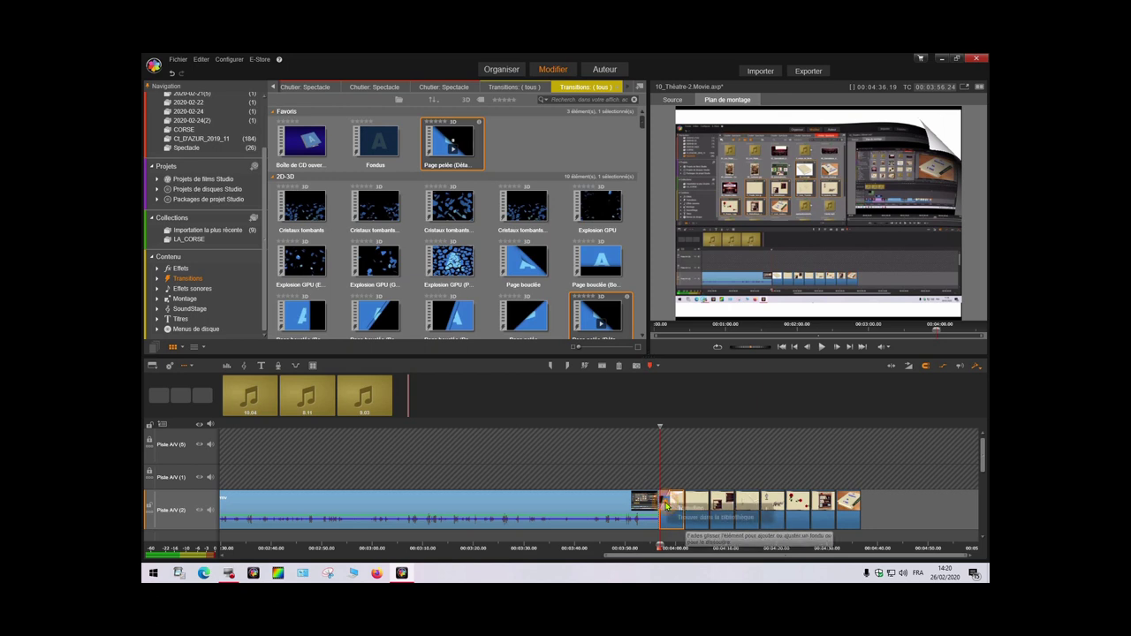
pyautogui.moveTo(686, 510)
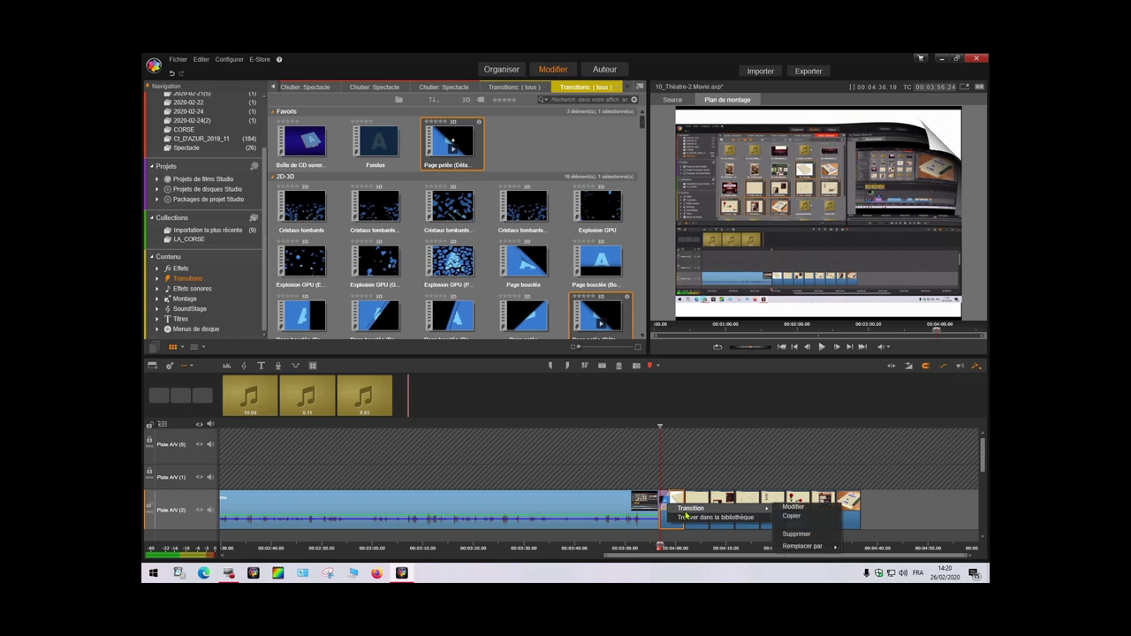
pyautogui.click(793, 516)
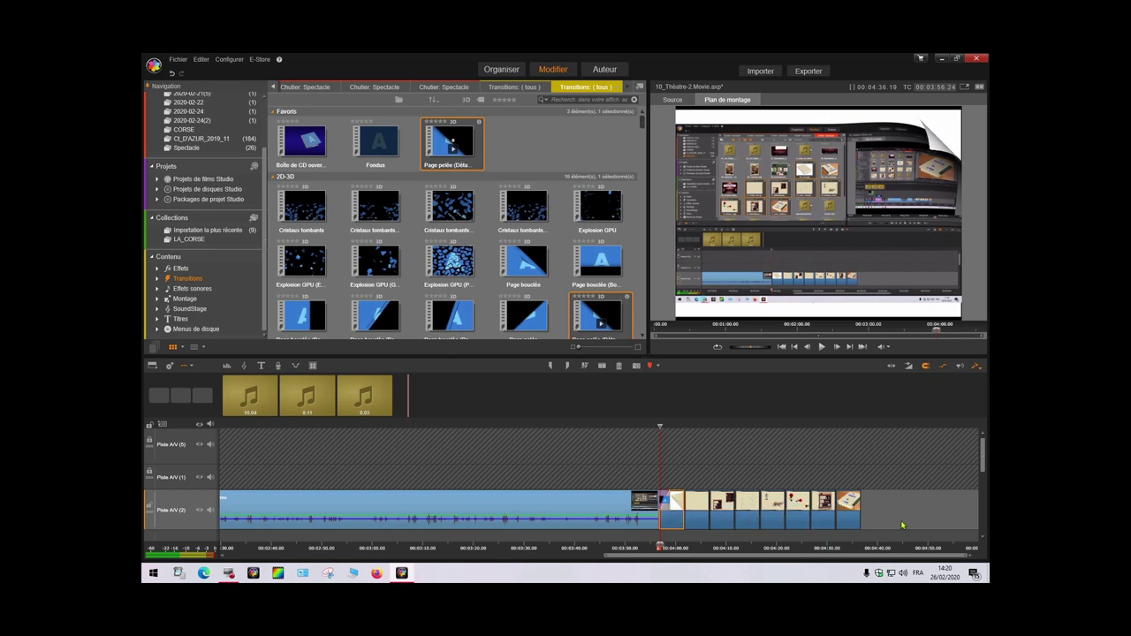
pyautogui.moveTo(884, 515); pyautogui.dragTo(673, 541)
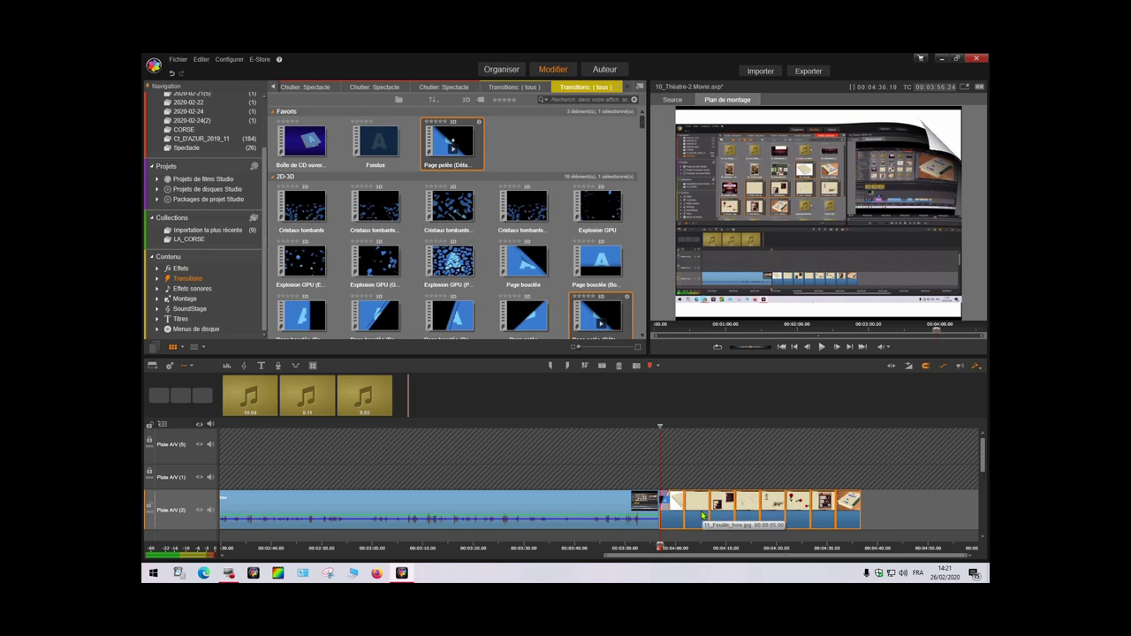
pyautogui.rightClick(703, 514)
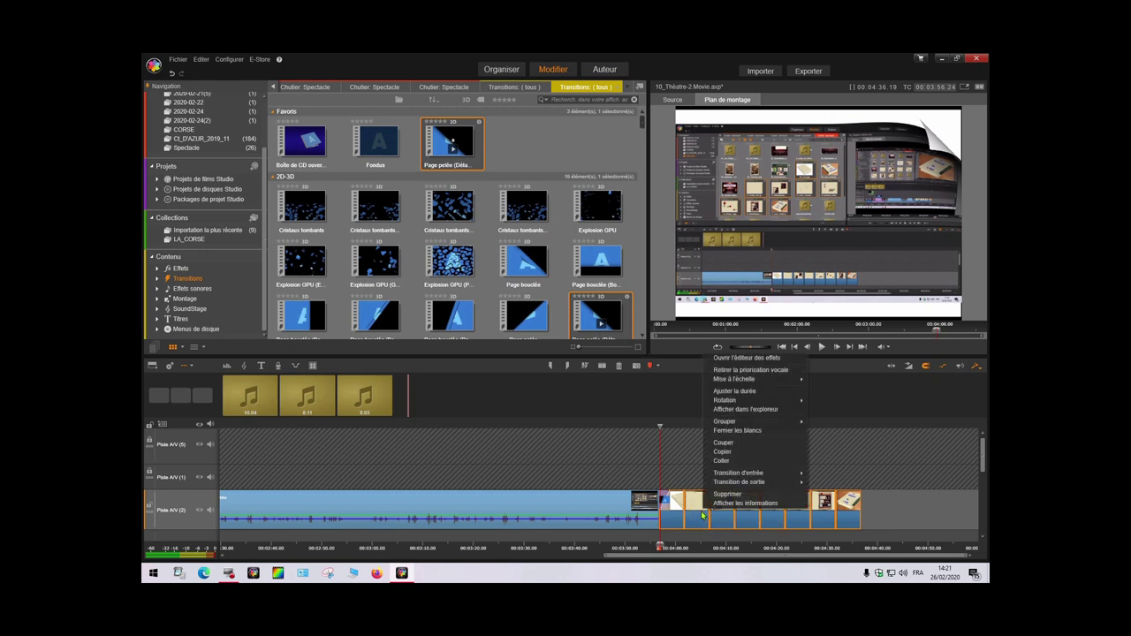
pyautogui.click(721, 461)
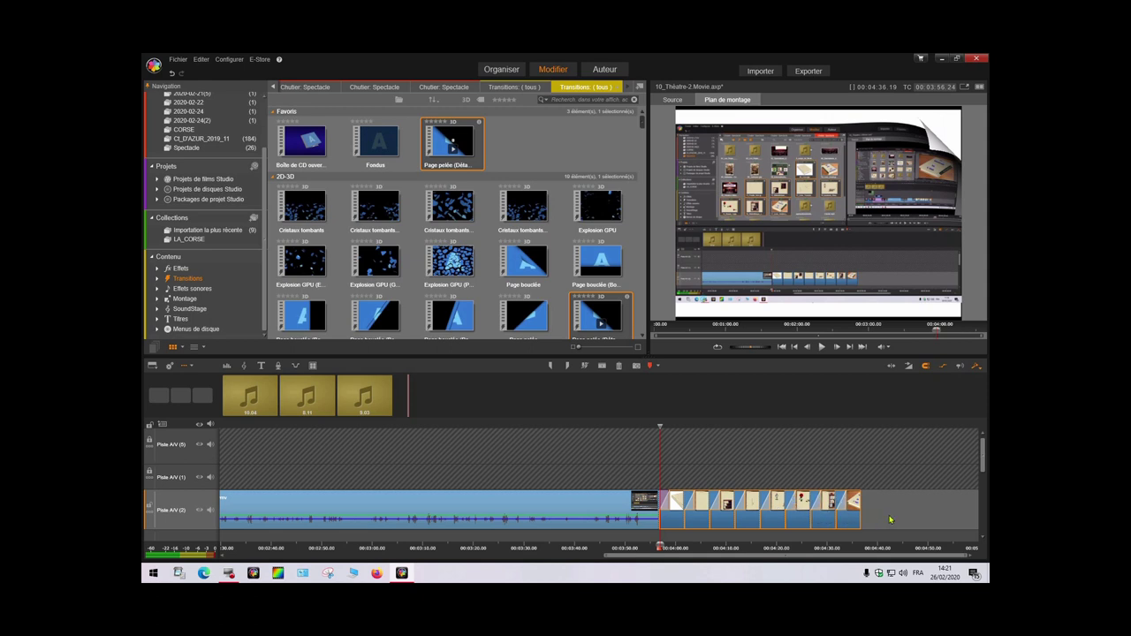
pyautogui.click(928, 514)
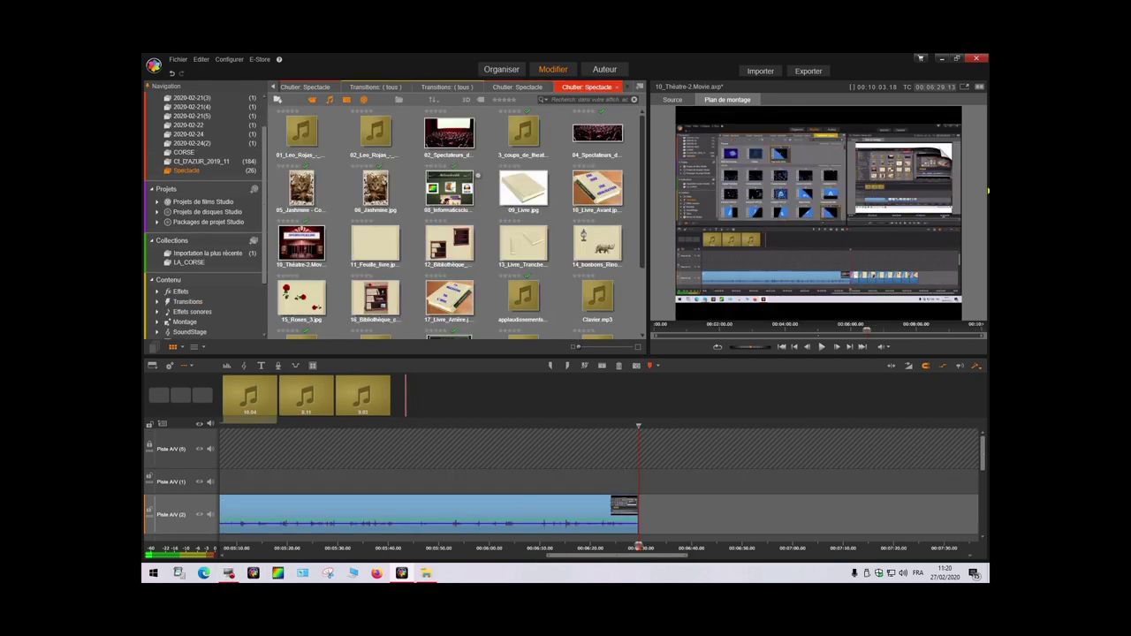
# Add the 5 - Fin montage template from the Étoile theme to the end of the video on track A/V (2).
pyautogui.click(173, 323)
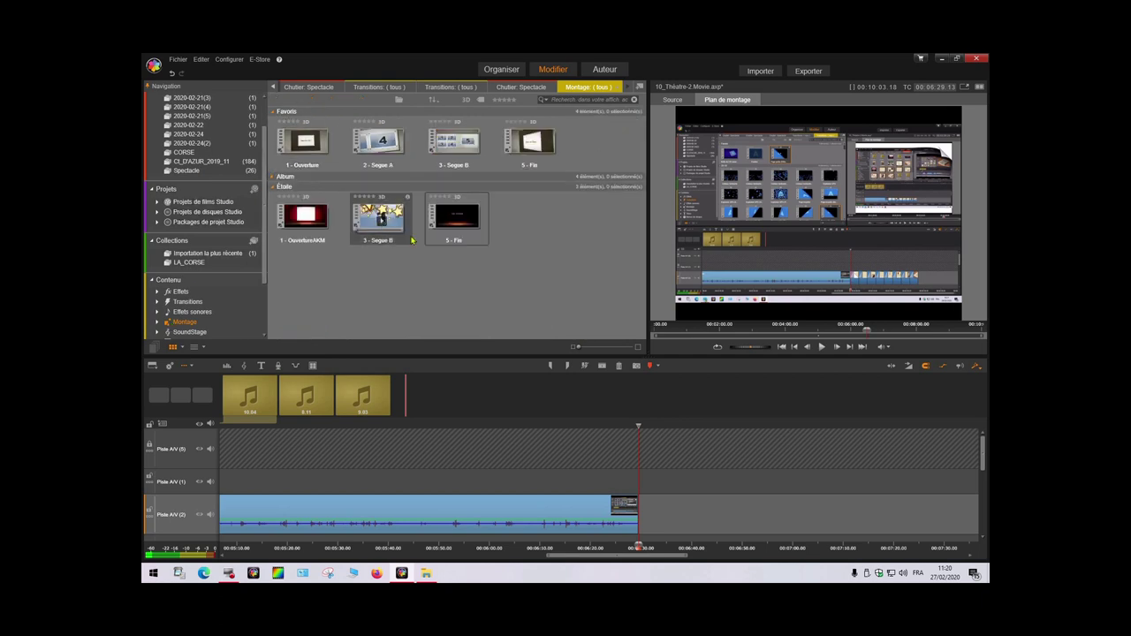
pyautogui.click(460, 216)
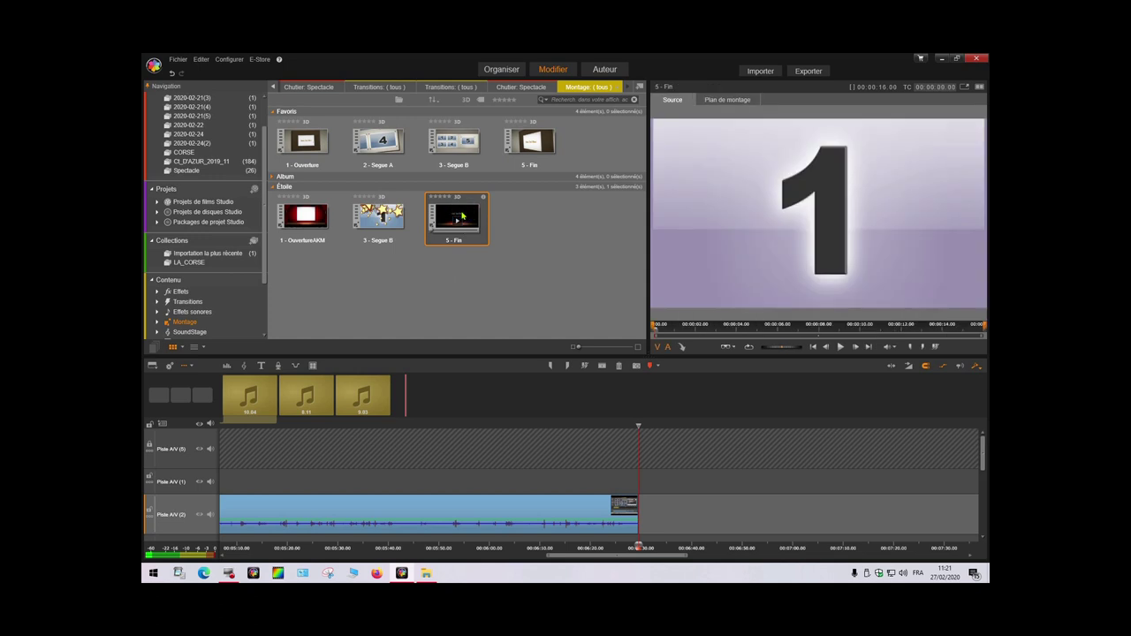
pyautogui.moveTo(460, 216); pyautogui.dragTo(651, 506)
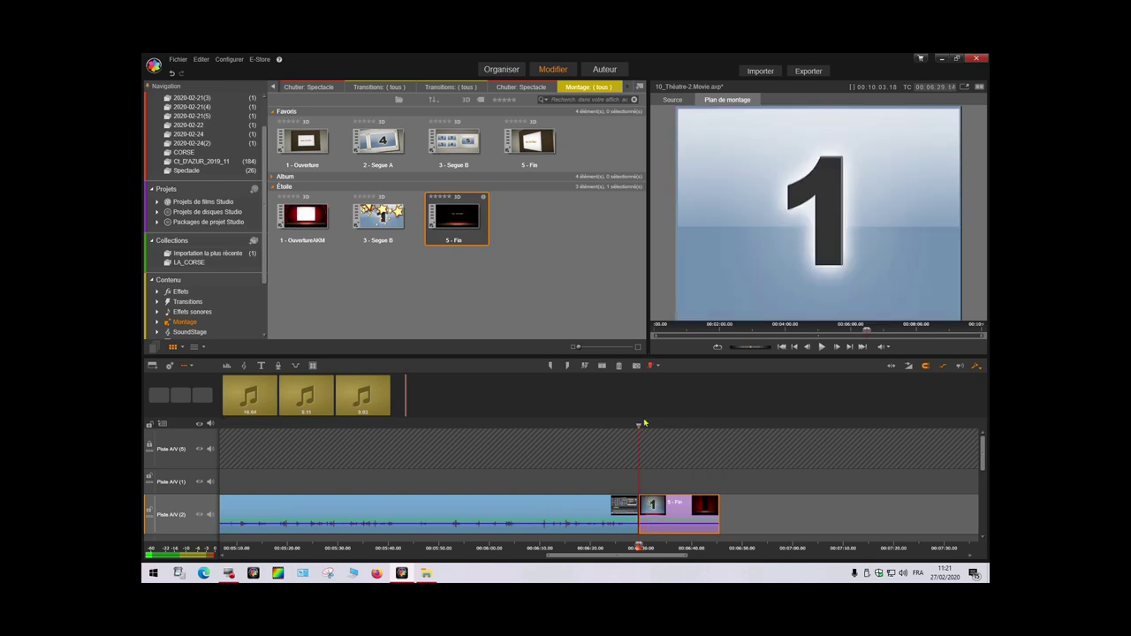
# Fill the image slot of the 5 - Fin montage with Informaticsclubs_Fin.jpg from the Spectacle bin and apply it.
pyautogui.doubleClick(677, 518)
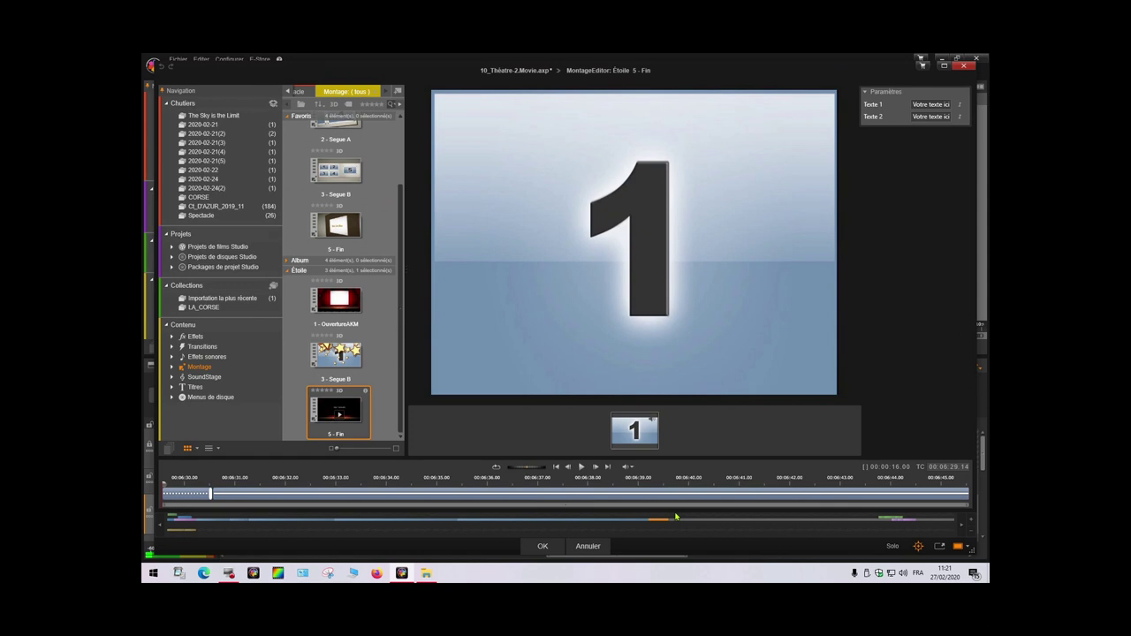
pyautogui.click(201, 216)
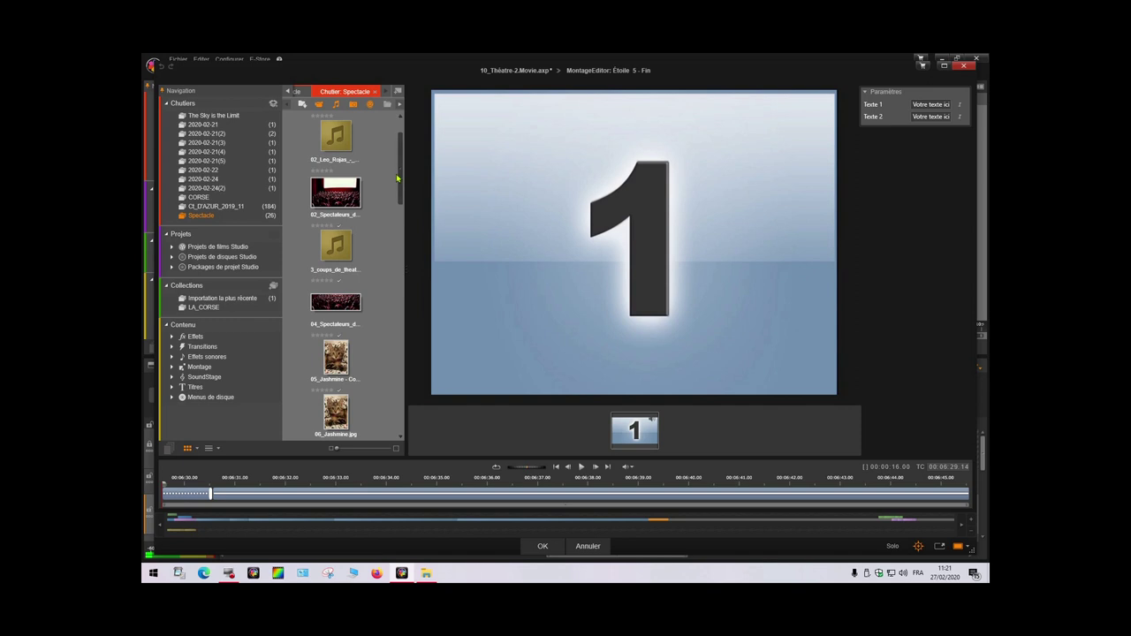
pyautogui.moveTo(399, 177); pyautogui.dragTo(394, 340)
pyautogui.scroll(-4, 336, 327)
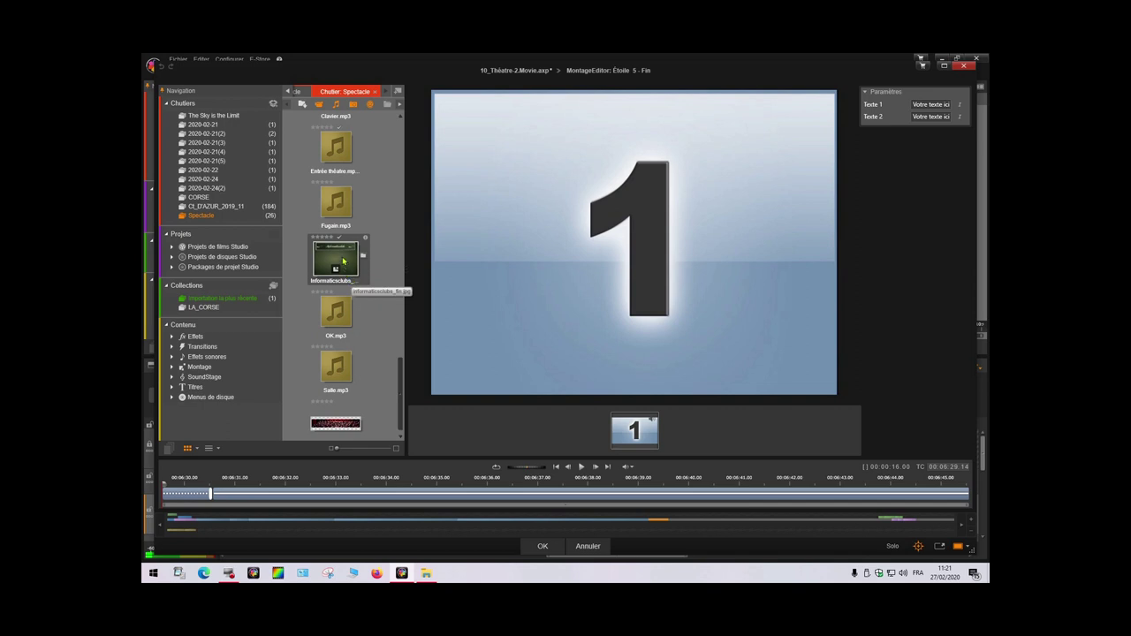
pyautogui.click(343, 260)
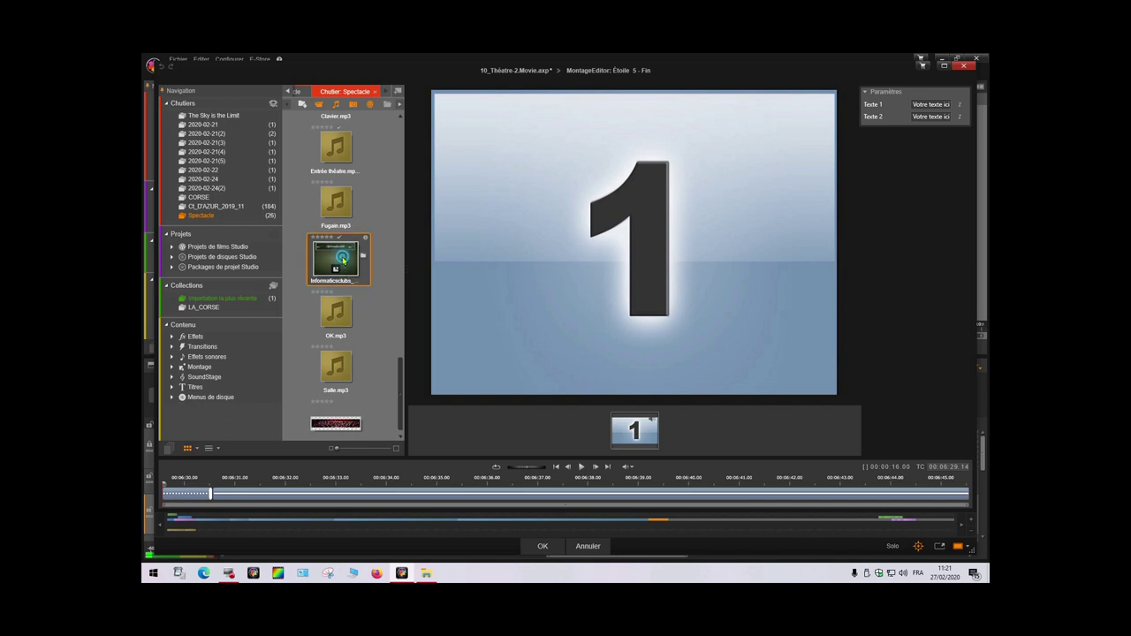
pyautogui.moveTo(343, 261); pyautogui.dragTo(644, 431)
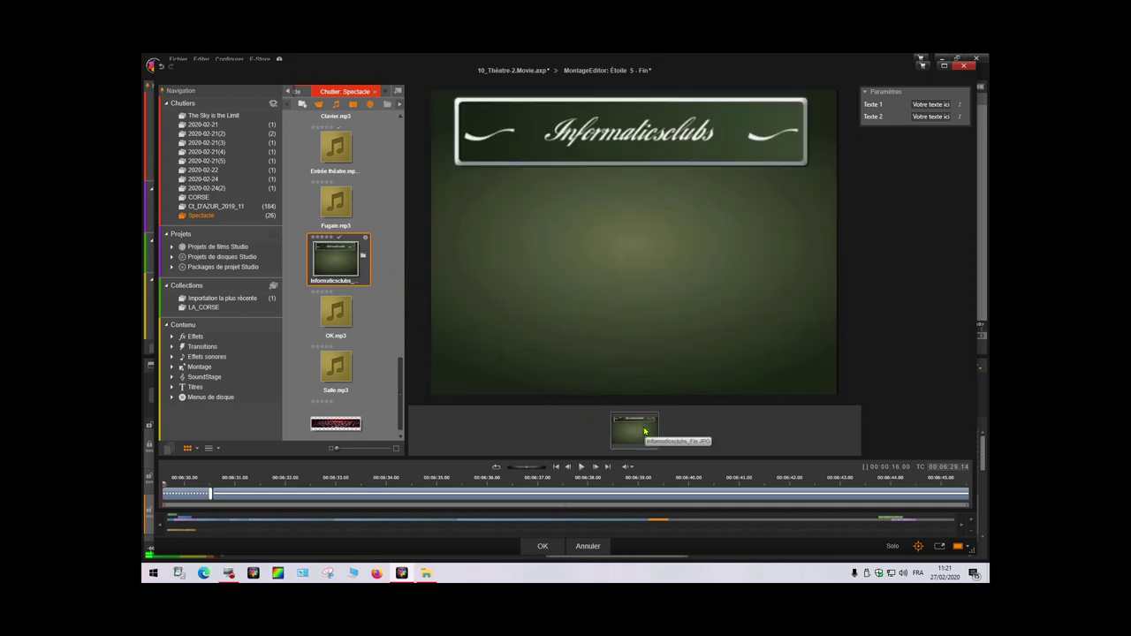
pyautogui.click(543, 547)
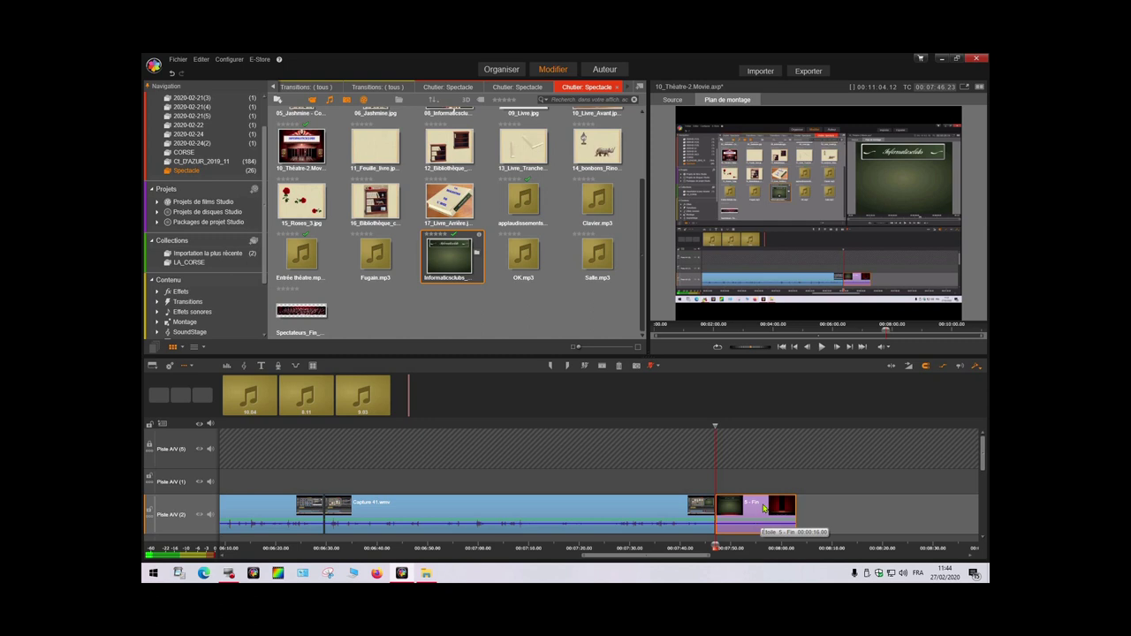
# In the 5 - Fin montage, clear Texte 1 and replace Texte 2 with "à suivre...".
pyautogui.click(753, 508)
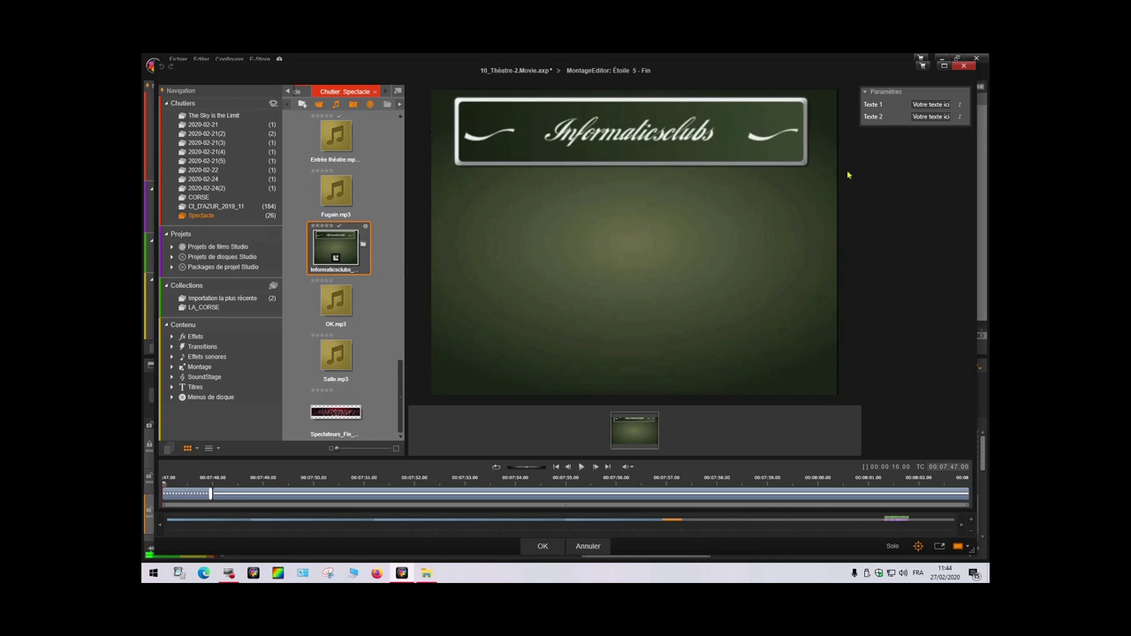
pyautogui.click(917, 104)
pyautogui.click(934, 105)
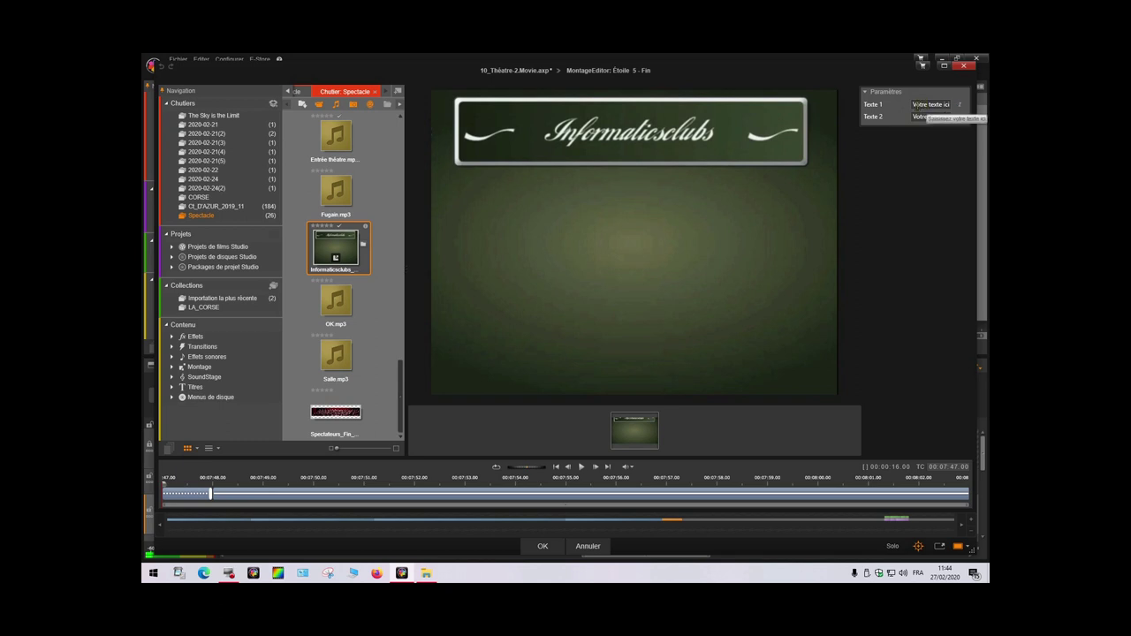
pyautogui.tripleClick(915, 104)
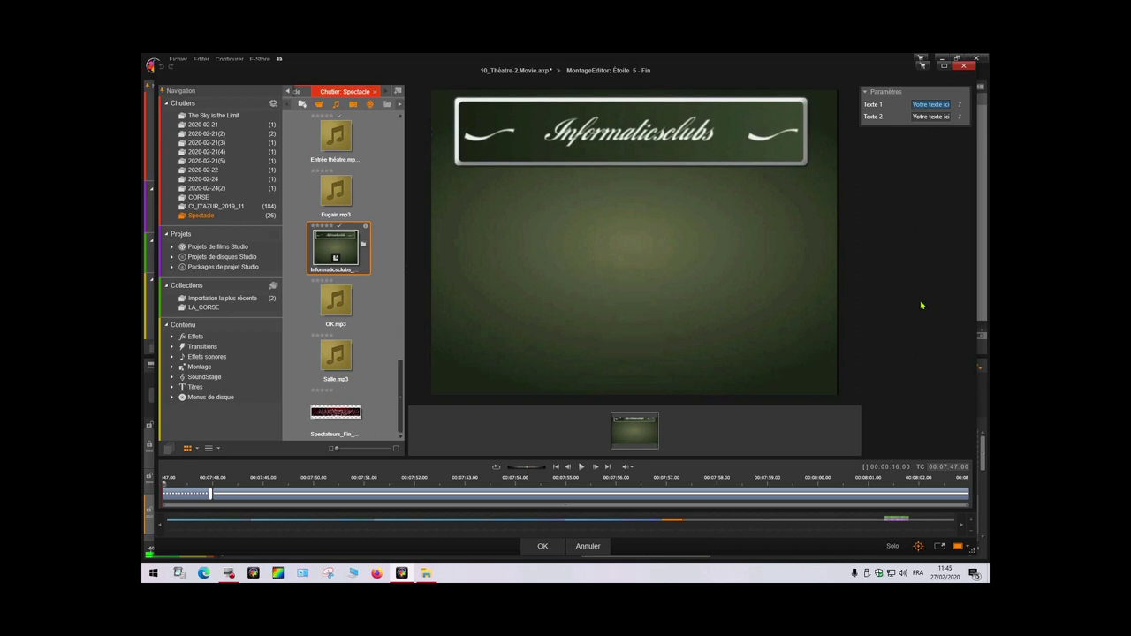
pyautogui.press('BackSpace')
pyautogui.click(912, 116)
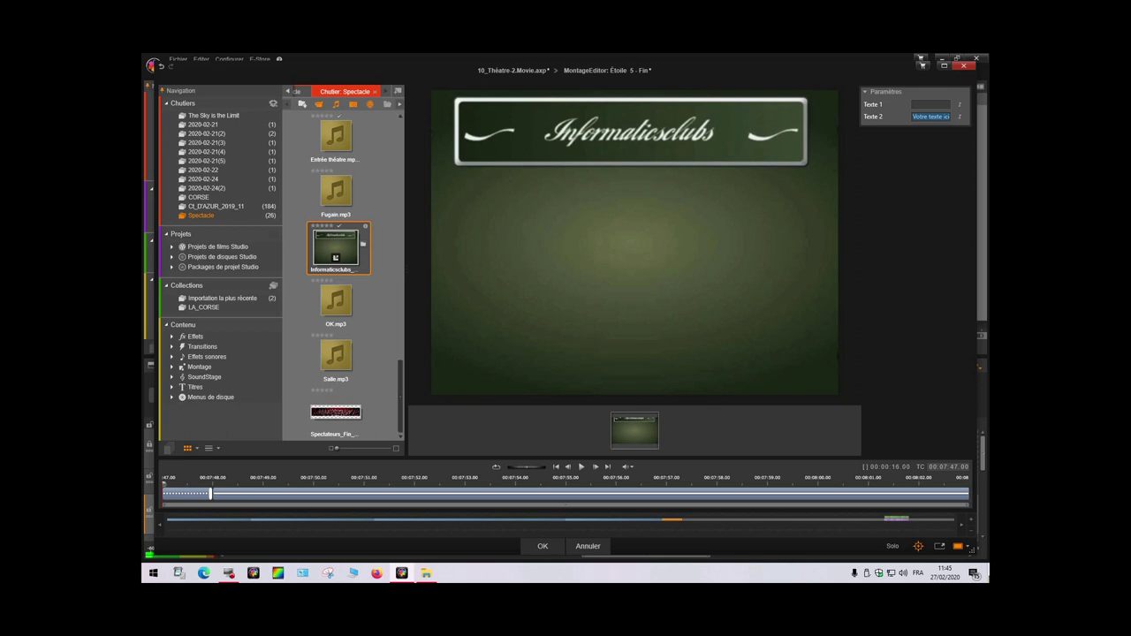
pyautogui.write('L')
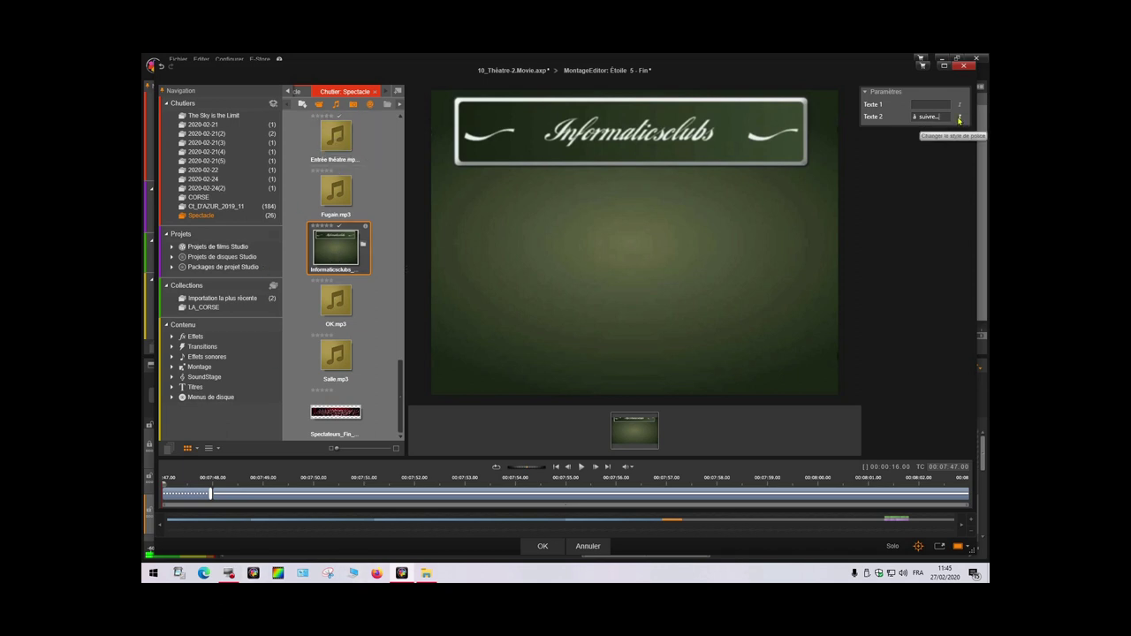
# Format Texte 2 as bold red Cambria, increase its size, and apply the montage changes.
pyautogui.click(960, 115)
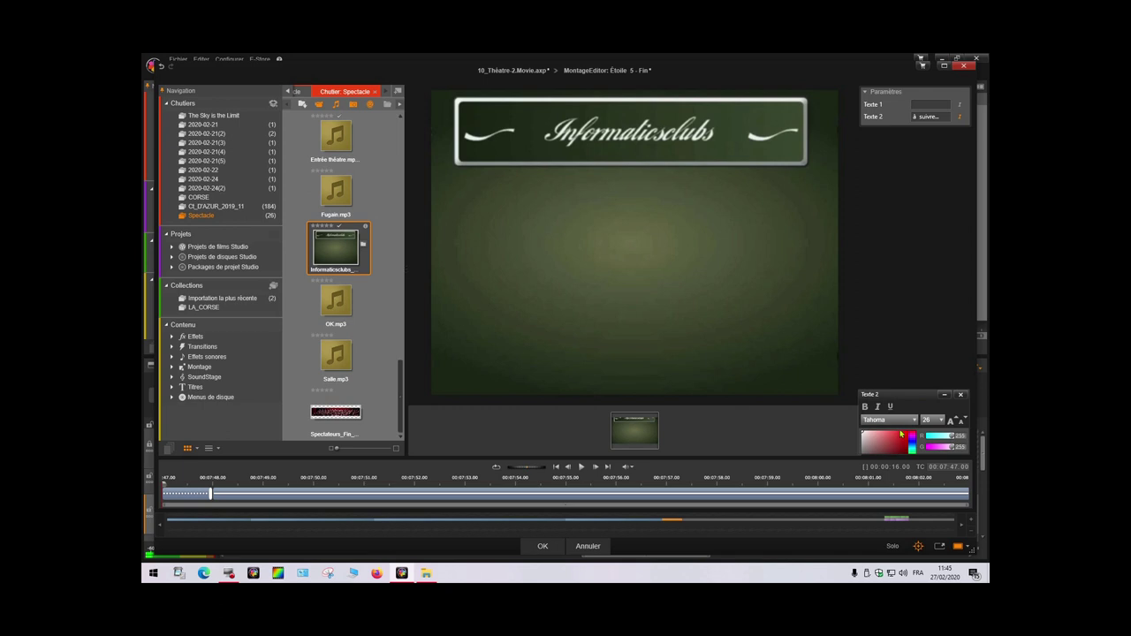
pyautogui.click(914, 423)
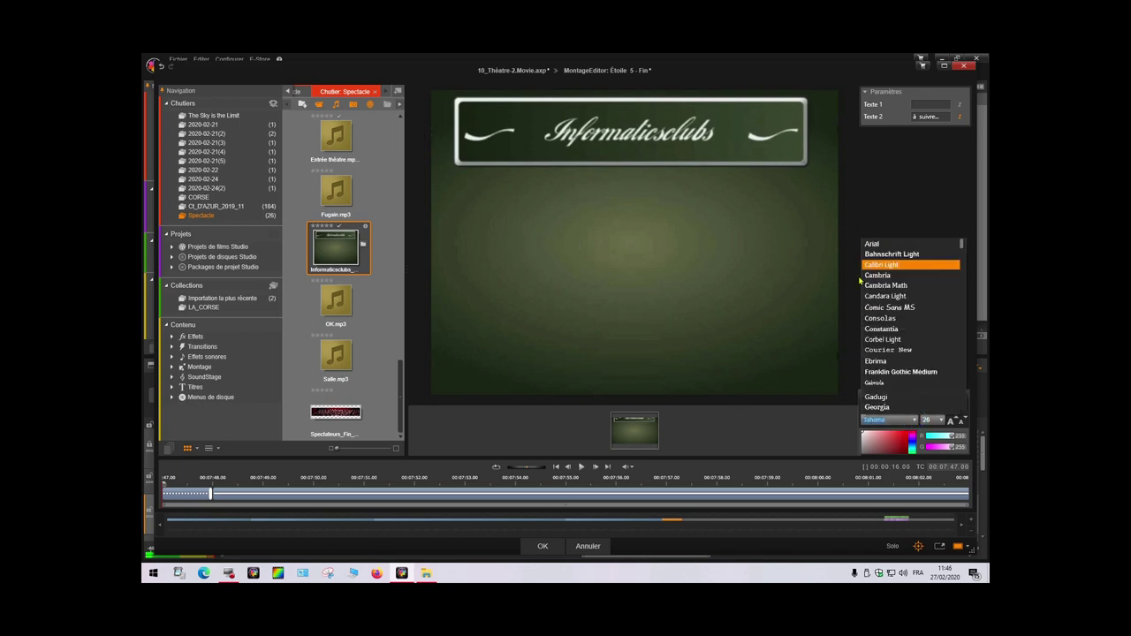
pyautogui.click(870, 277)
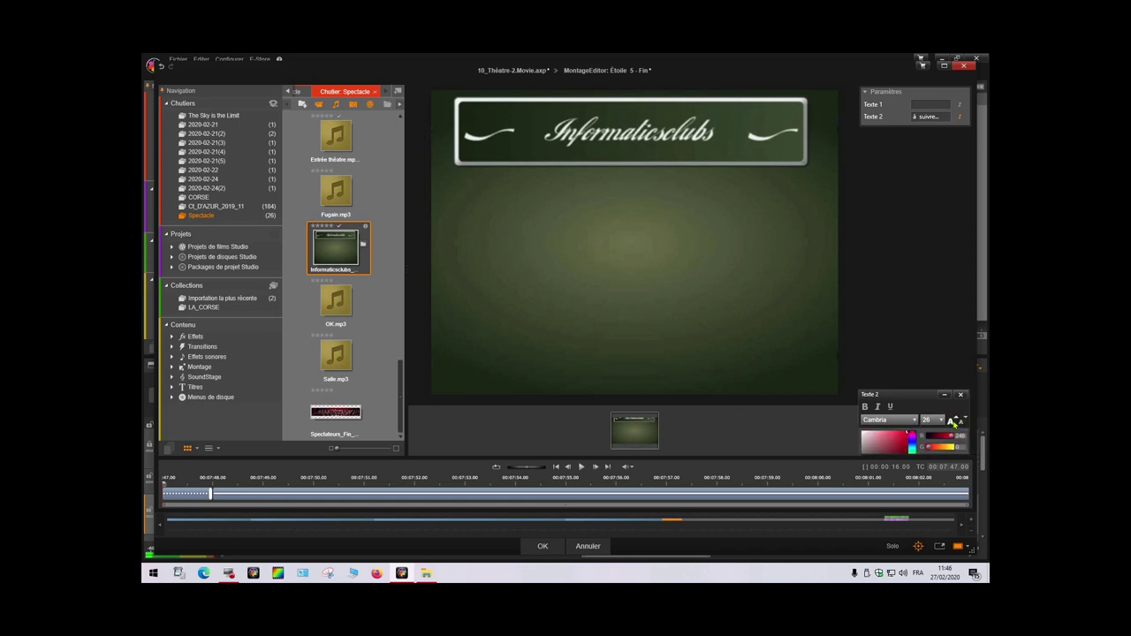
pyautogui.click(954, 423)
pyautogui.click(951, 420)
pyautogui.click(865, 407)
pyautogui.click(548, 547)
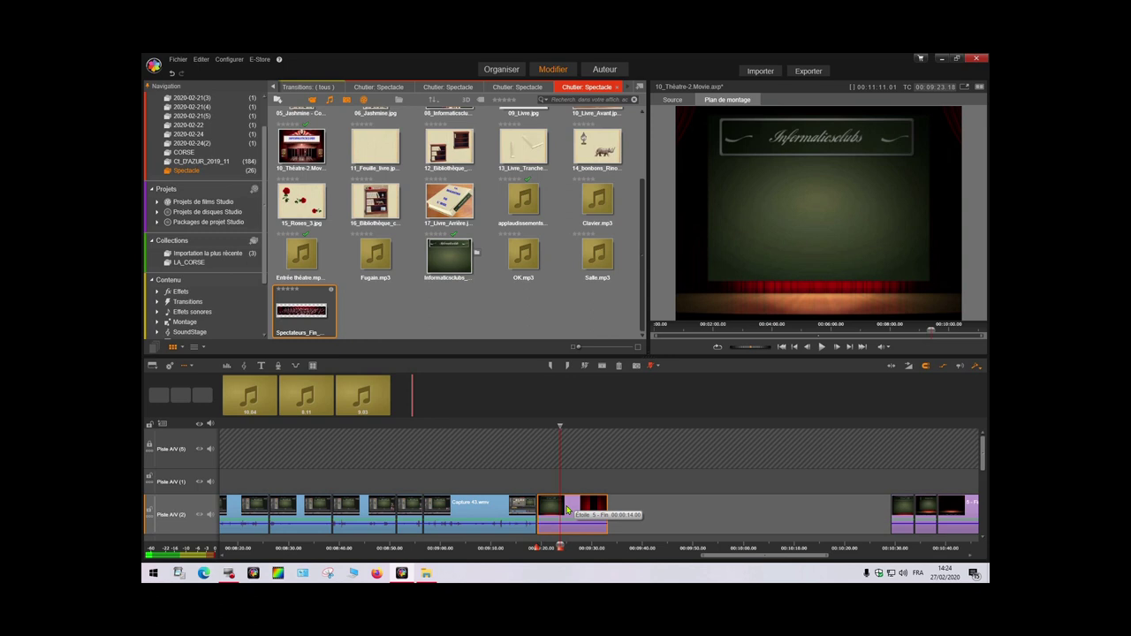
# Set the duration of the 5 - Fin montage clip on track A/V (2) to 18 seconds.
pyautogui.rightClick(567, 510)
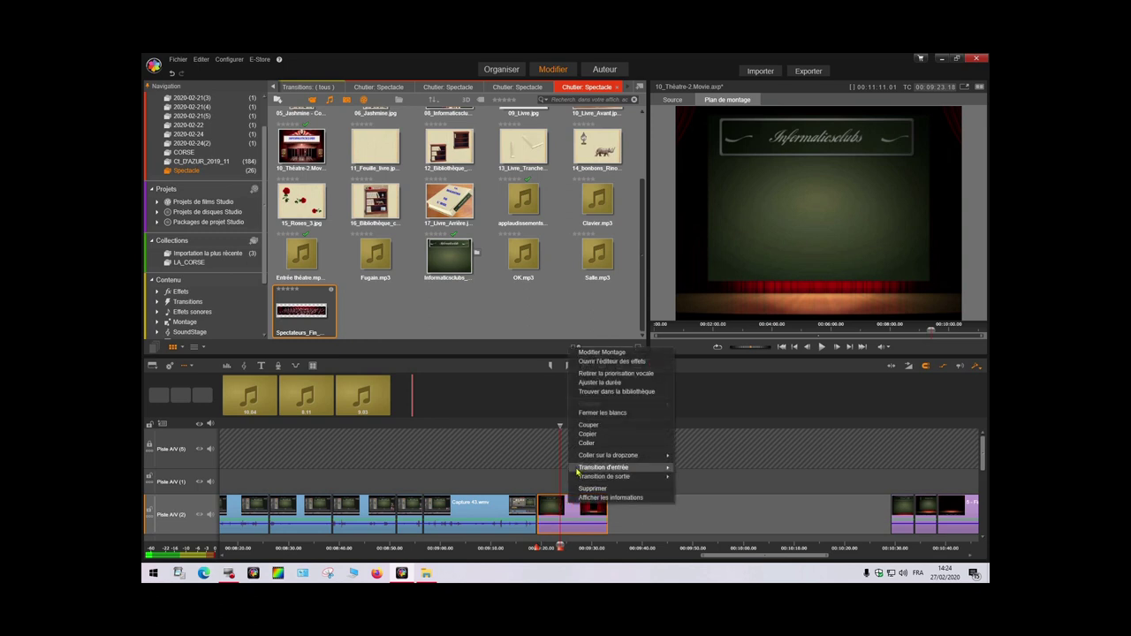
pyautogui.click(606, 383)
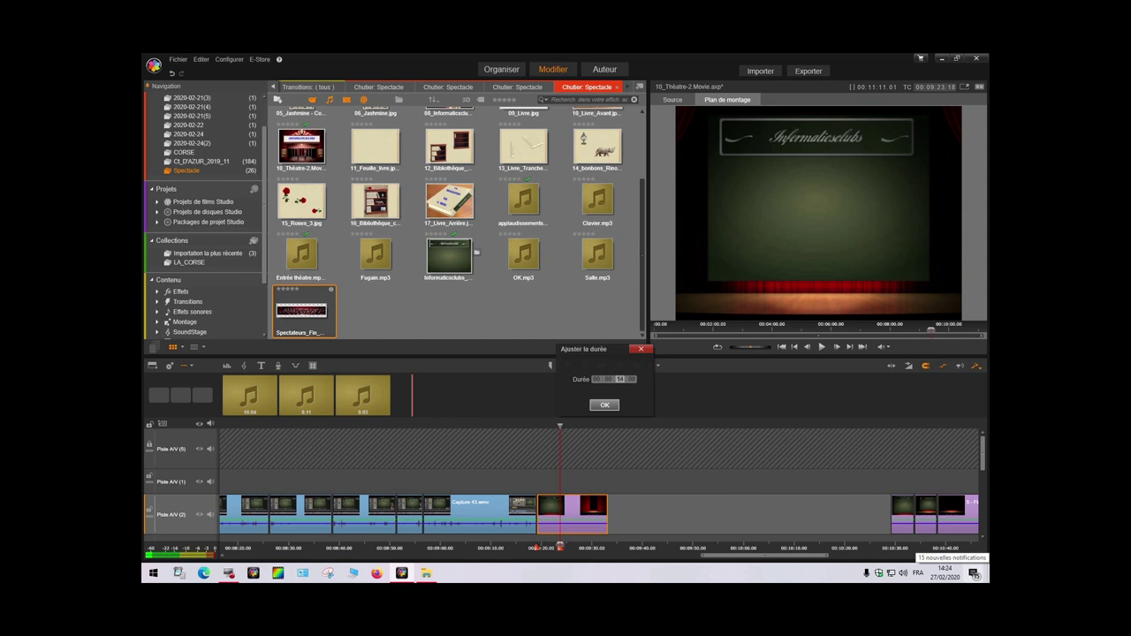
pyautogui.write('10')
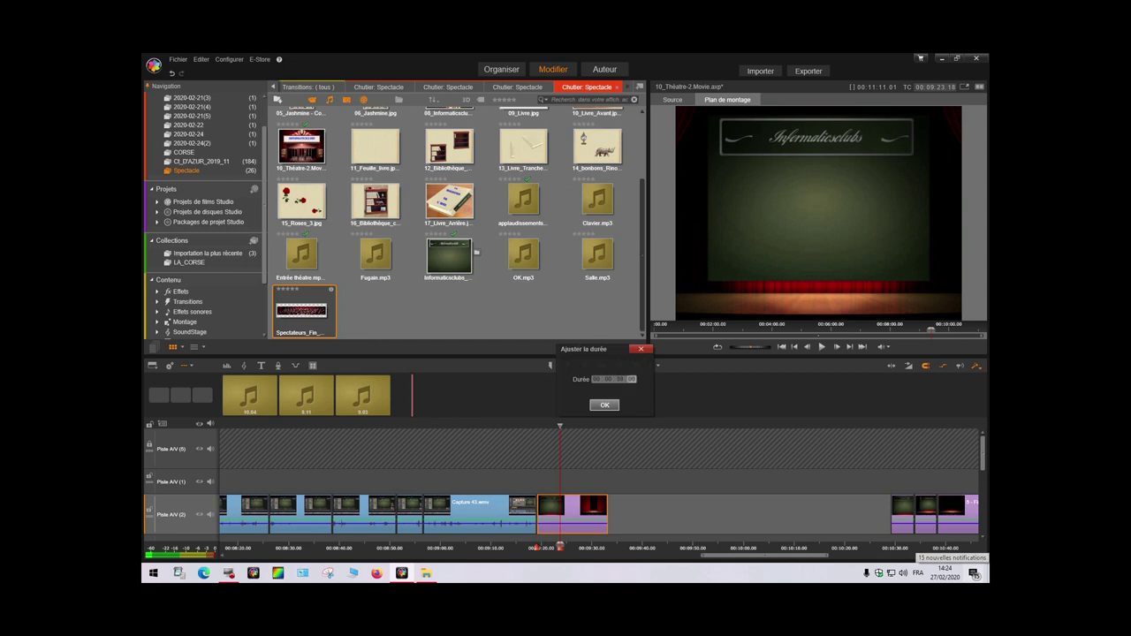
pyautogui.click(605, 406)
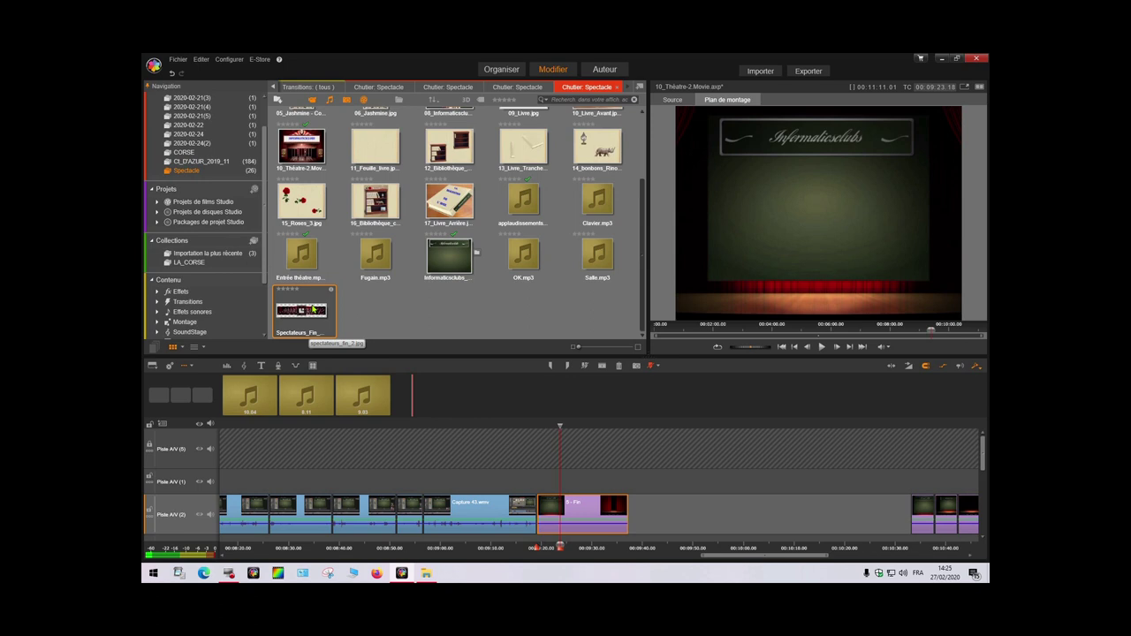
# Place Spectateurs_Fin_2.jpg on track A/V (1) at the playhead above the 5 - Fin montage and set its duration to 12 seconds.
pyautogui.moveTo(312, 309); pyautogui.dragTo(560, 485)
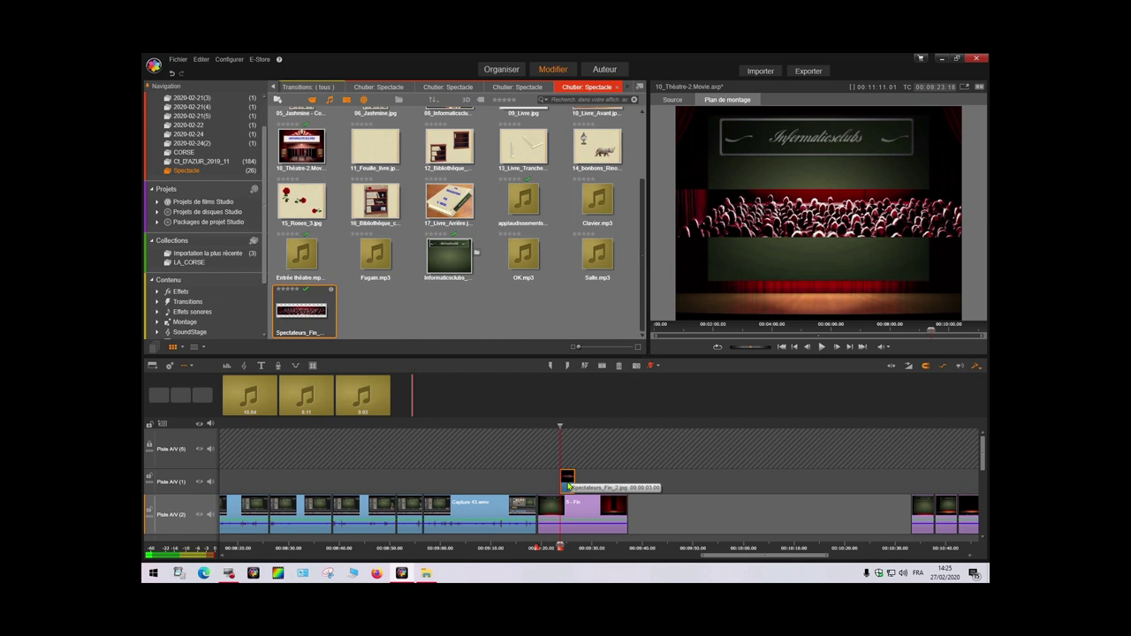
pyautogui.rightClick(568, 487)
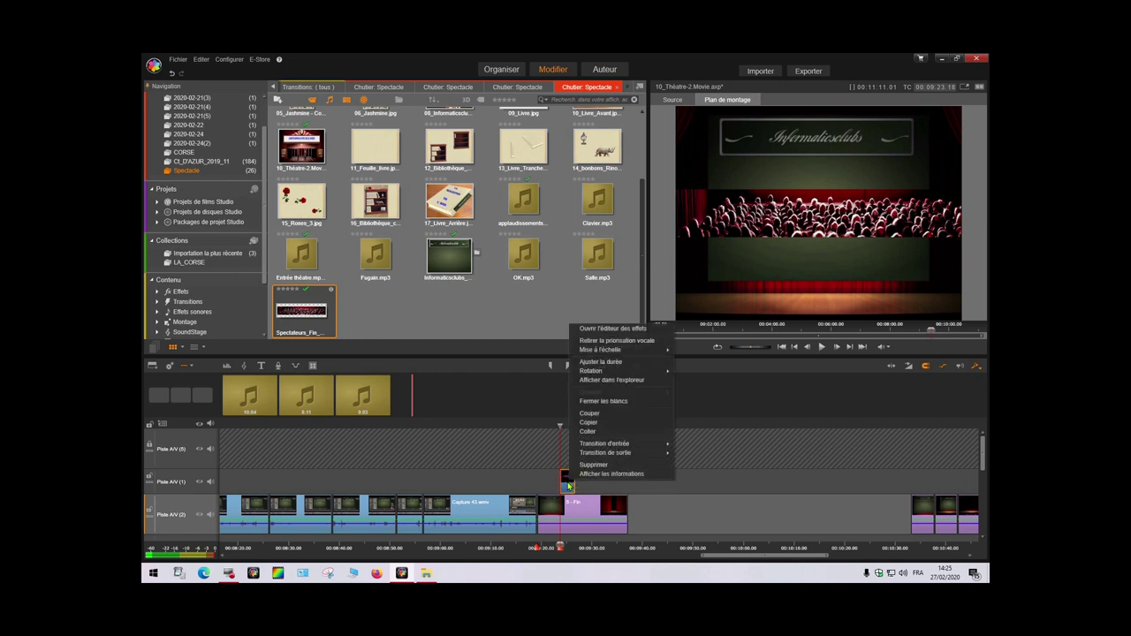
pyautogui.click(601, 361)
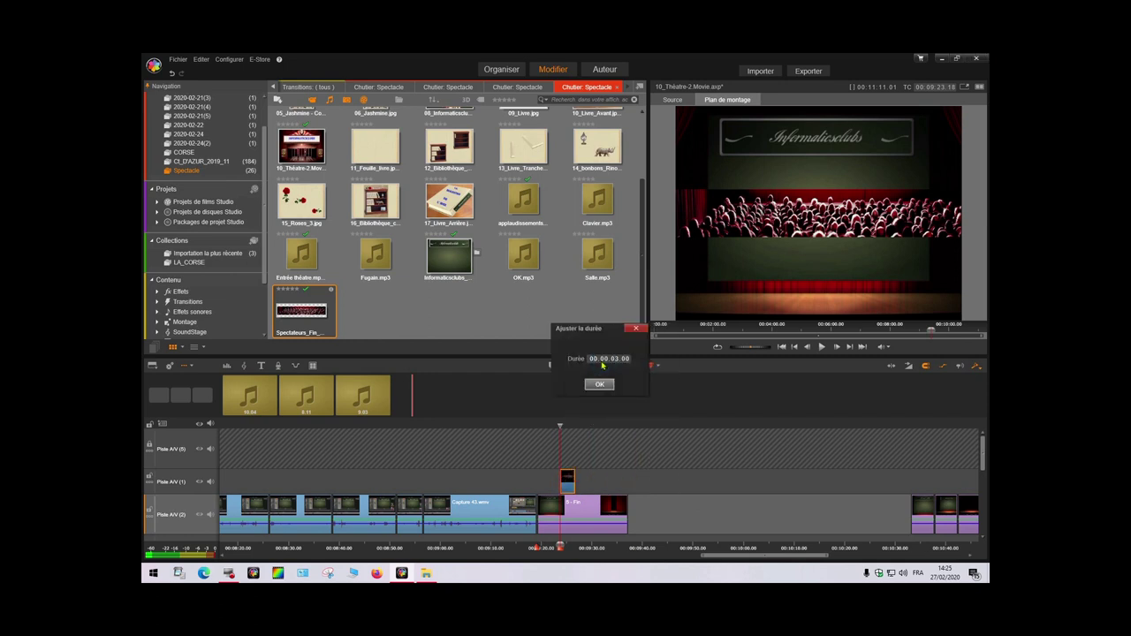
pyautogui.click(615, 358)
pyautogui.write('12')
pyautogui.click(600, 385)
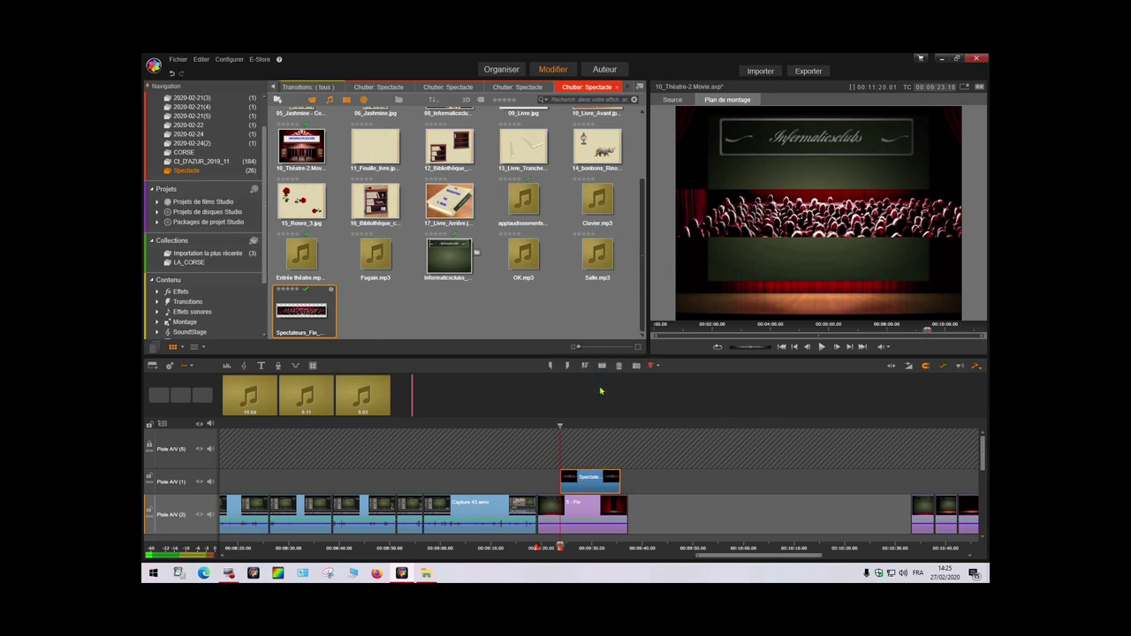
# Open the custom rotation settings for Spectateurs_Fin_2.jpg on track A/V (1) and lower its vertical position to about -29.
pyautogui.rightClick(587, 487)
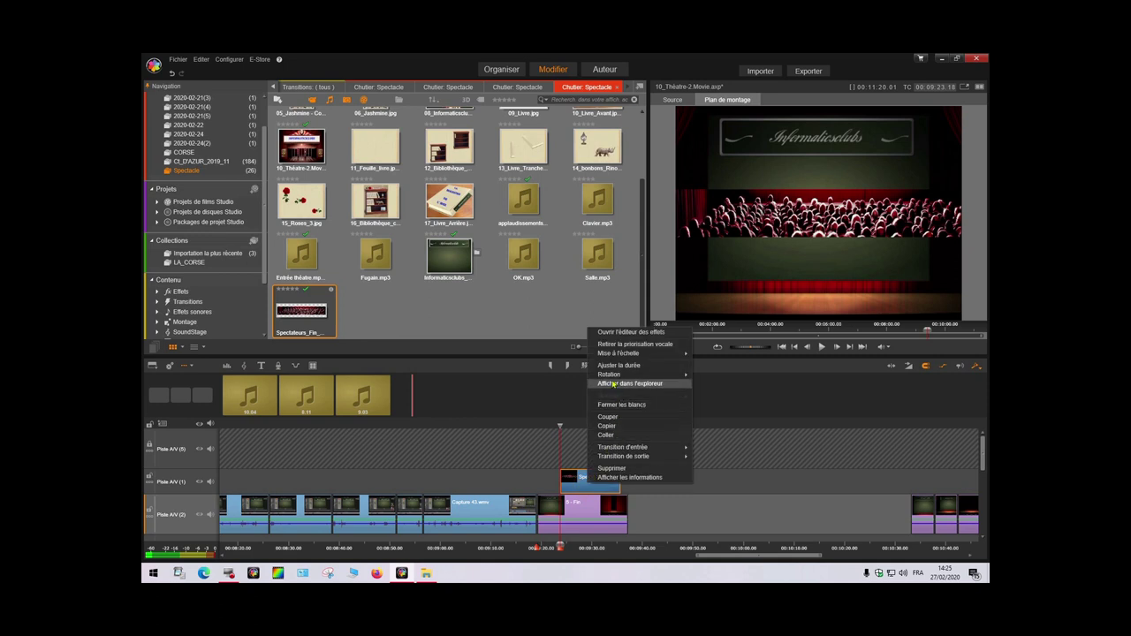
pyautogui.moveTo(614, 376)
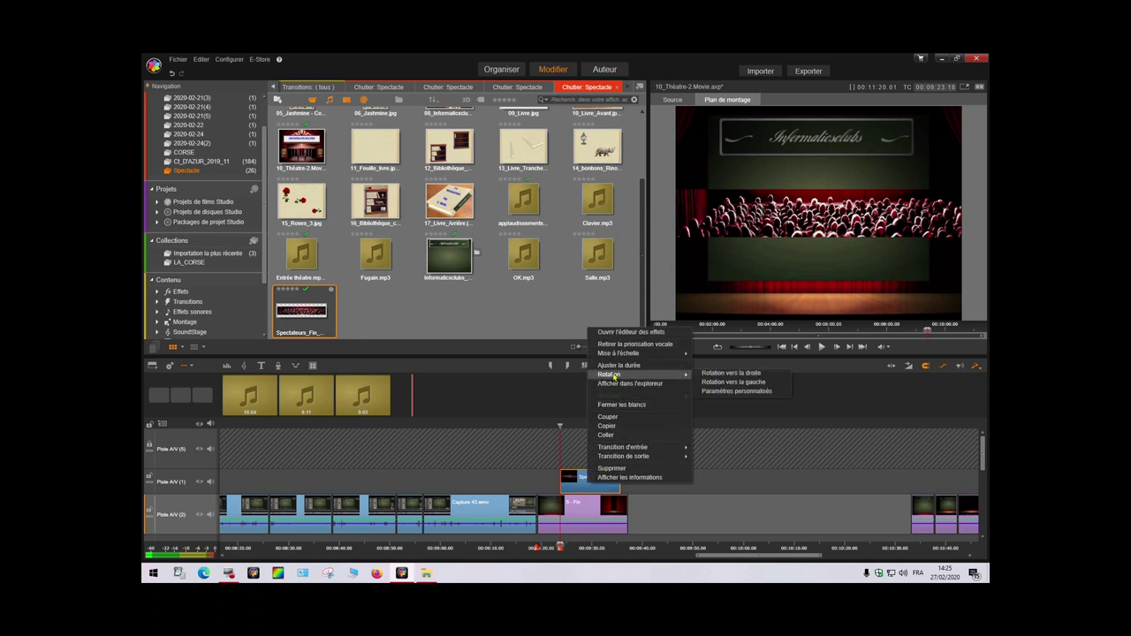
pyautogui.click(756, 392)
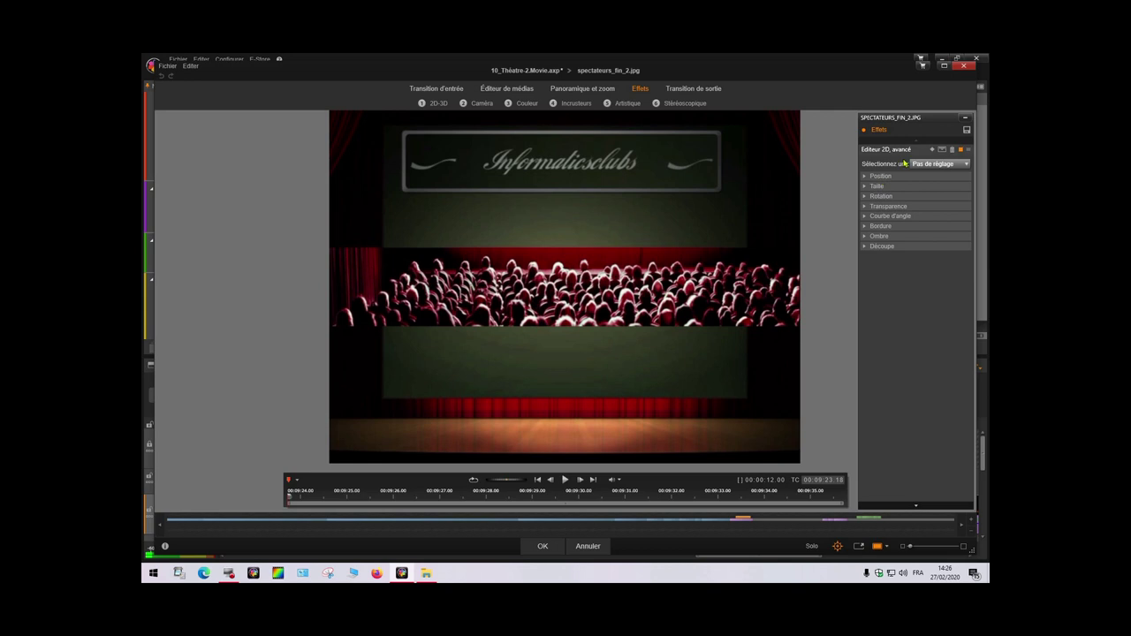
pyautogui.click(864, 176)
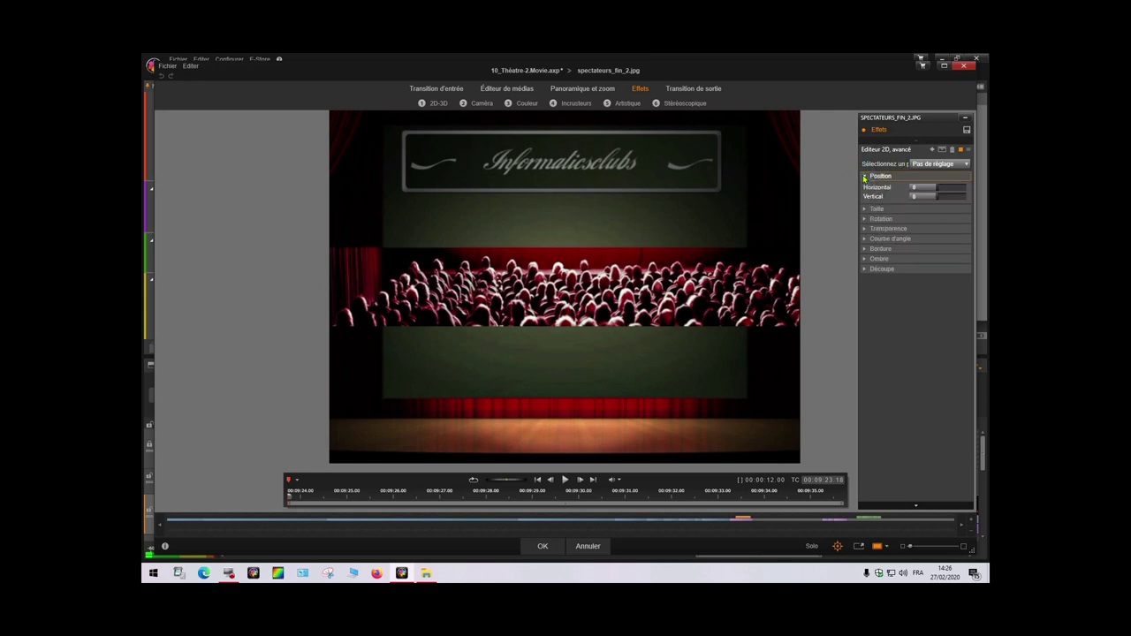
pyautogui.click(935, 196)
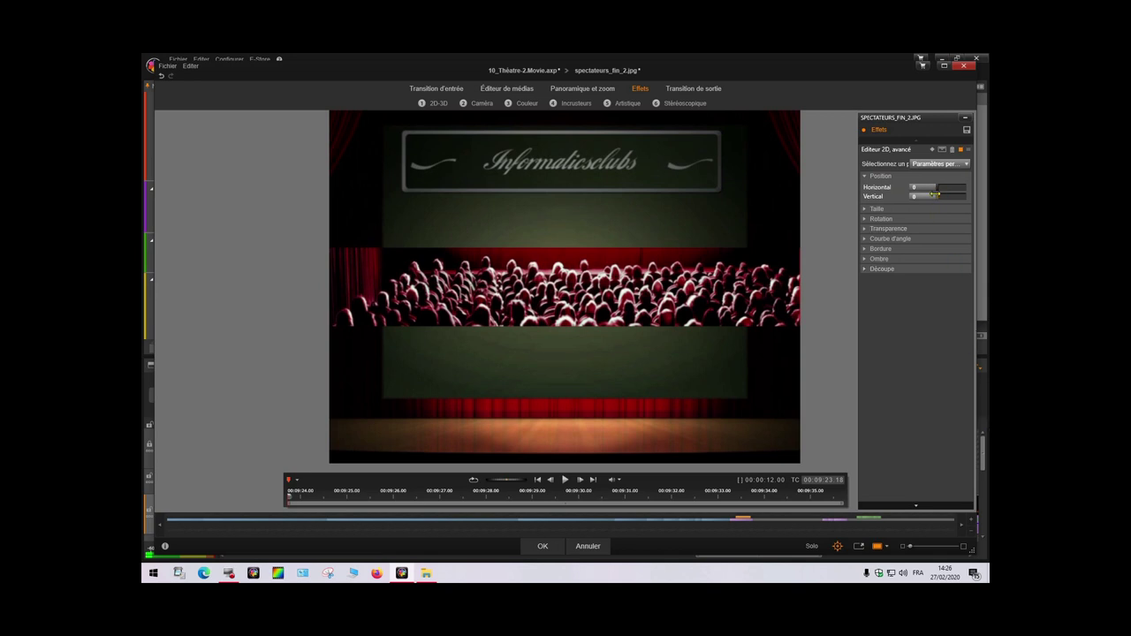
pyautogui.moveTo(935, 194); pyautogui.dragTo(926, 198)
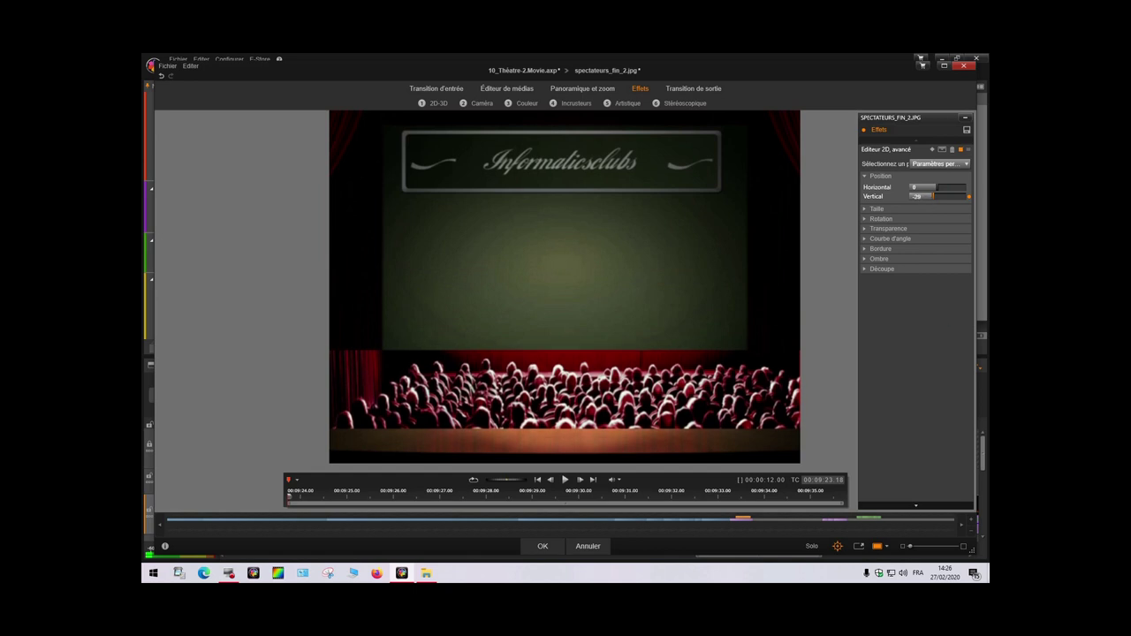
# Fine-tune the audience image's vertical position to -37.4 so it sits at the base of the frame, and apply the changes.
pyautogui.press('Down')
pyautogui.press('Down')
pyautogui.press('Down')
pyautogui.press('Down')
pyautogui.press('Down')
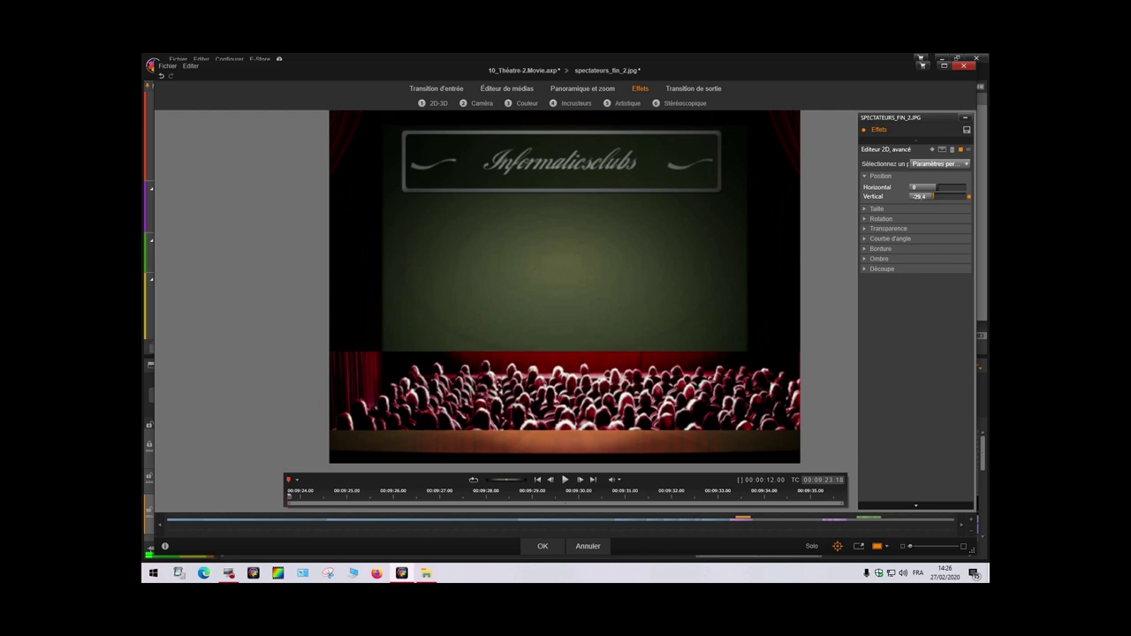
pyautogui.press('Down')
pyautogui.press('Down')
pyautogui.press('Down')
pyautogui.press('Down')
pyautogui.press('Down')
pyautogui.press('Down')
pyautogui.press('Down')
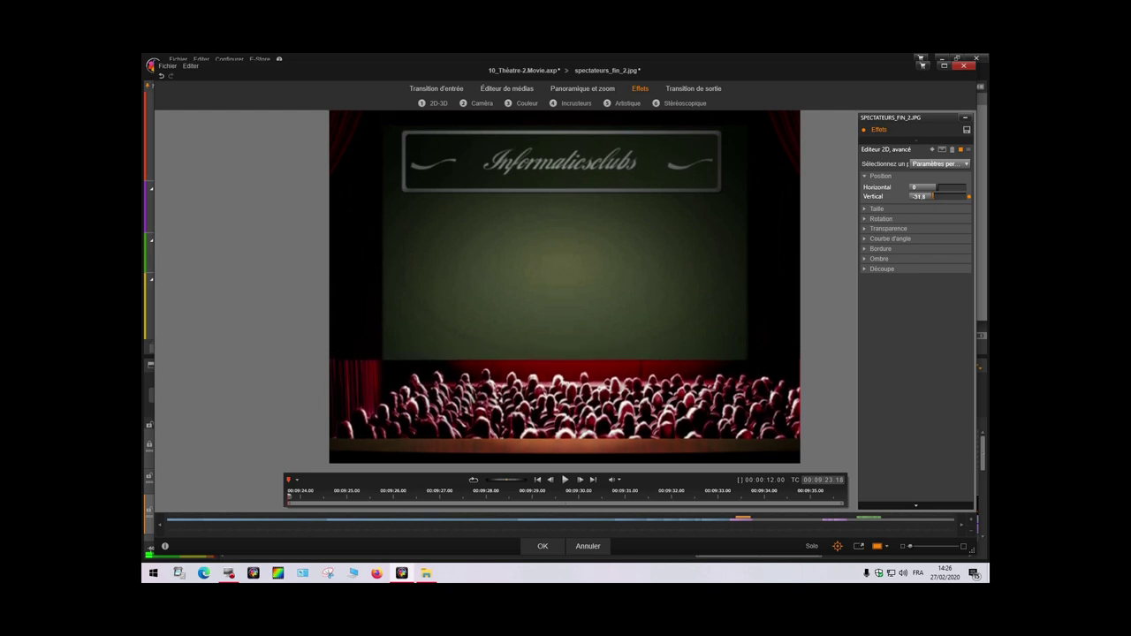
pyautogui.press('Down')
pyautogui.press('Down')
pyautogui.press('Down')
pyautogui.press('Down')
pyautogui.press('Down')
pyautogui.press('Down')
pyautogui.press('Down')
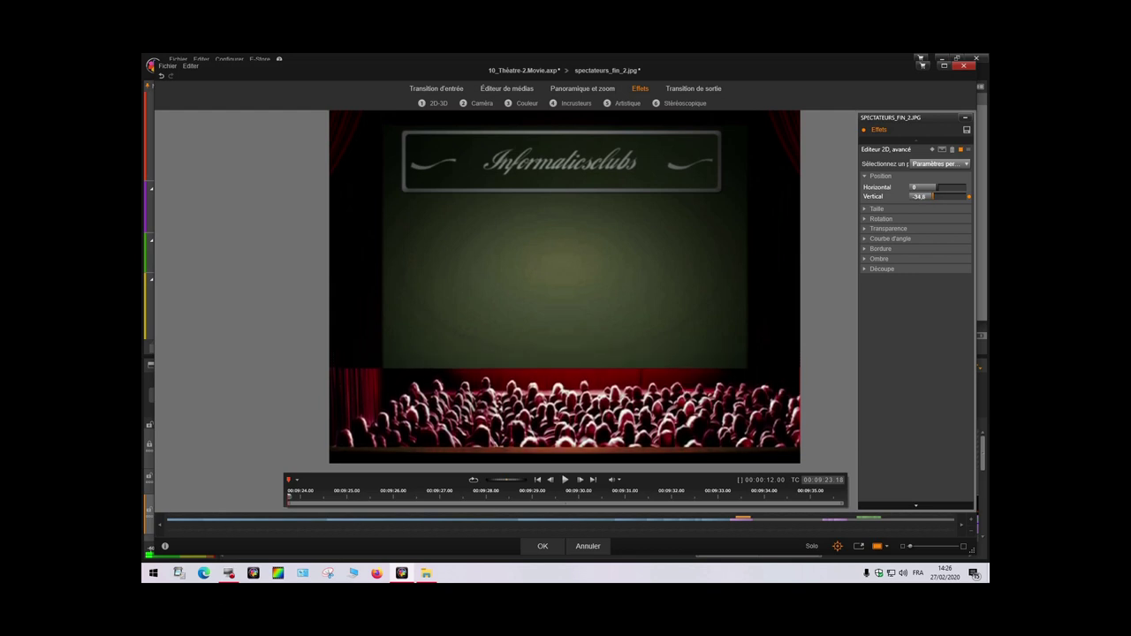
pyautogui.press('Down')
pyautogui.press('Down')
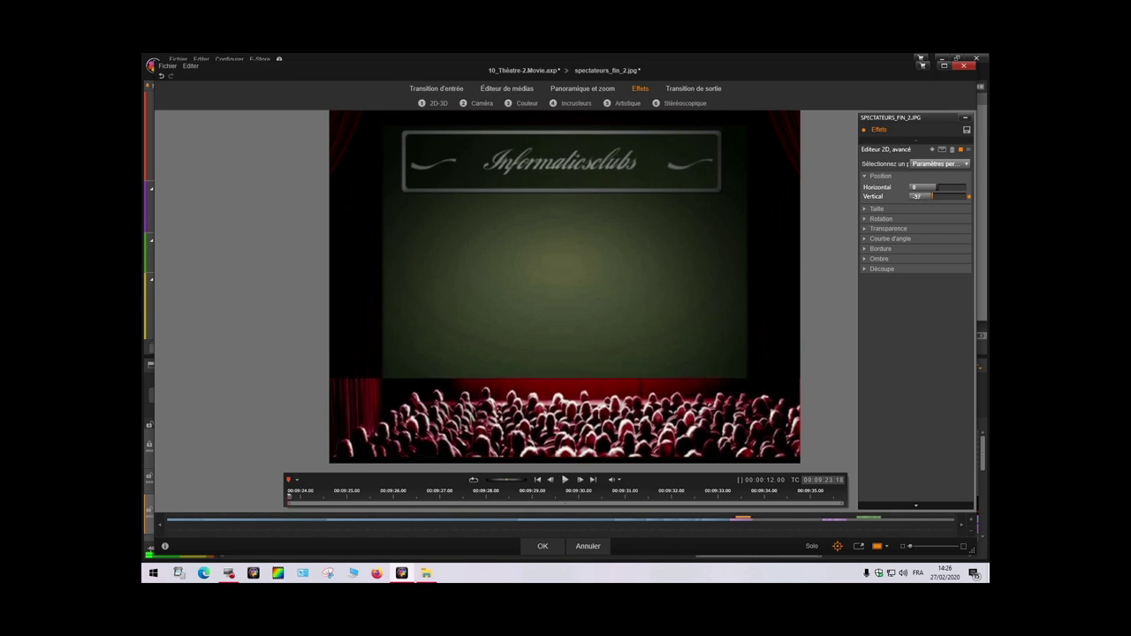
pyautogui.press('Down')
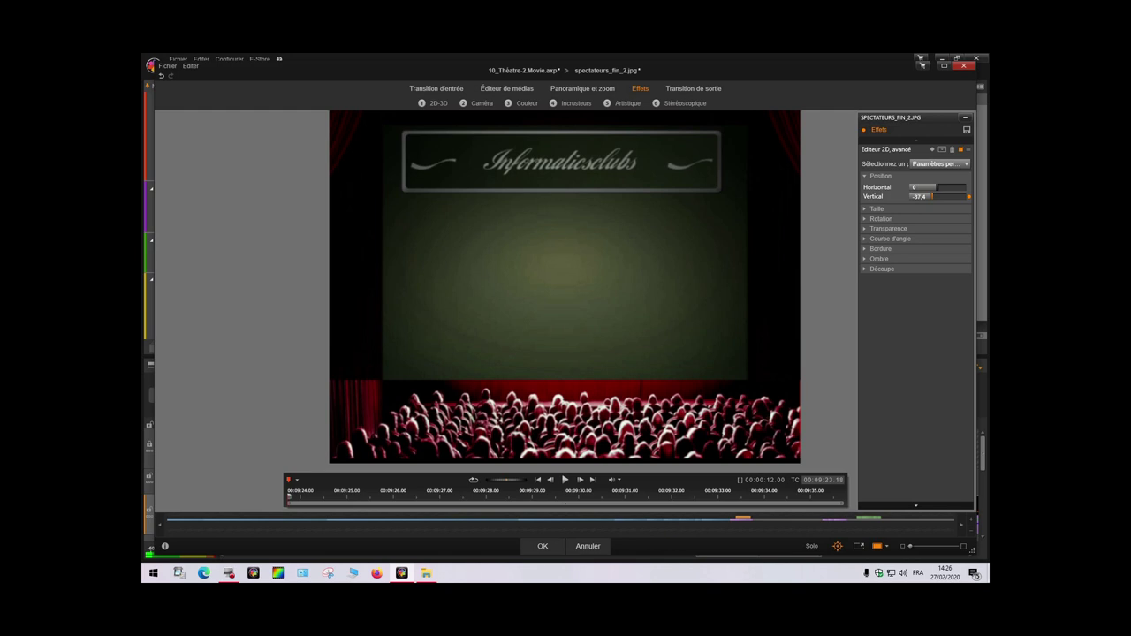
pyautogui.click(549, 547)
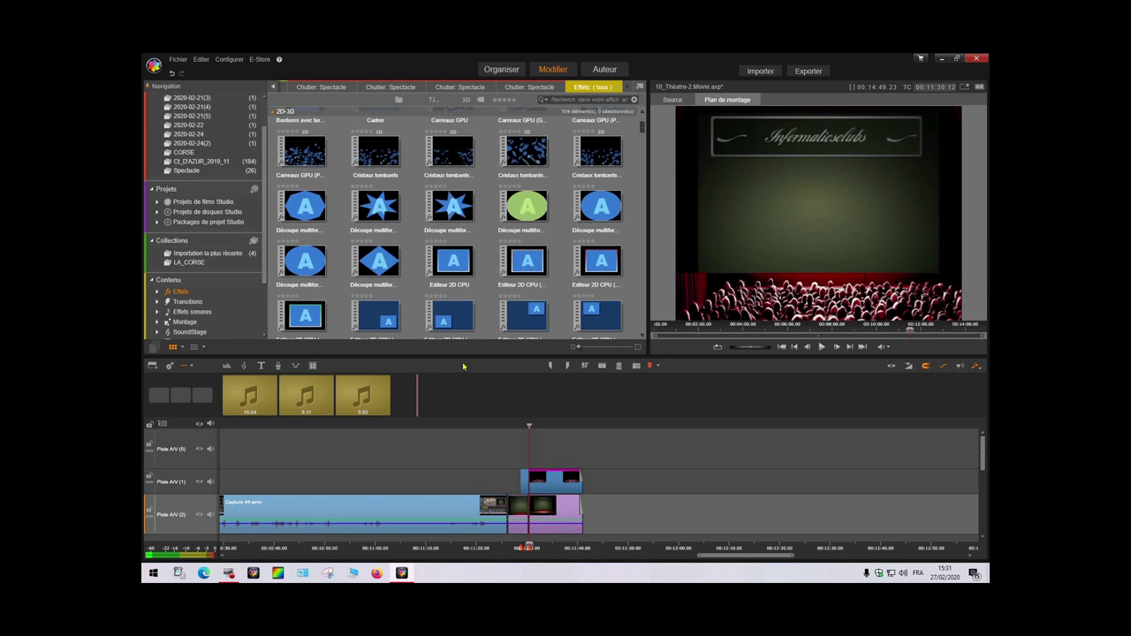
# Create a new title at the playhead and reduce its entire placeholder text to size 36.
pyautogui.click(262, 367)
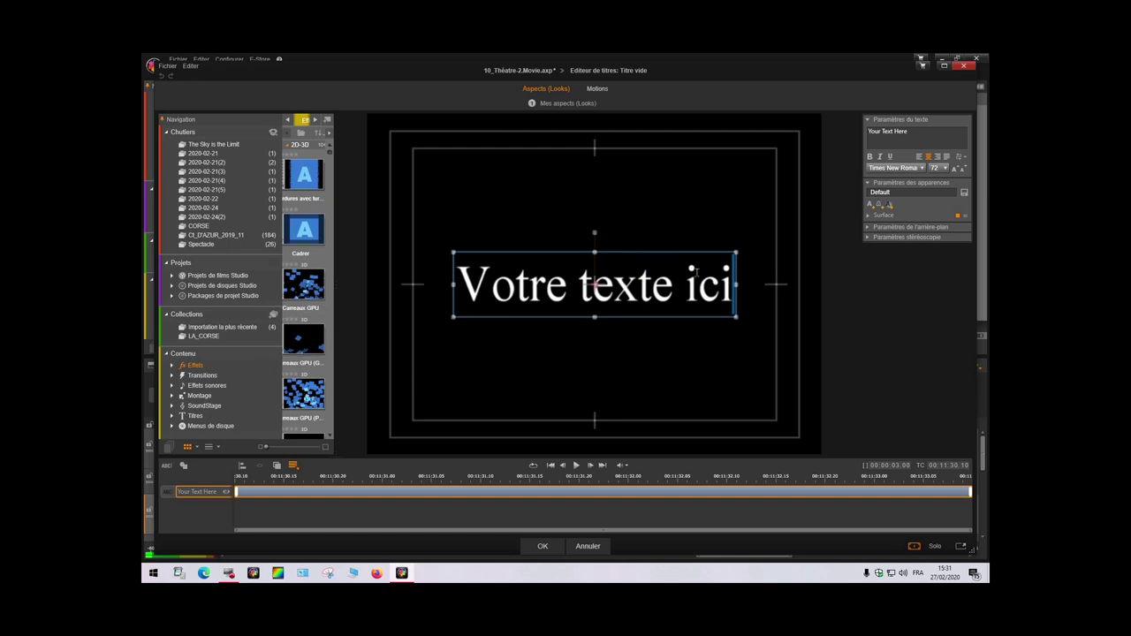
pyautogui.click(732, 285)
pyautogui.moveTo(730, 285); pyautogui.dragTo(454, 307)
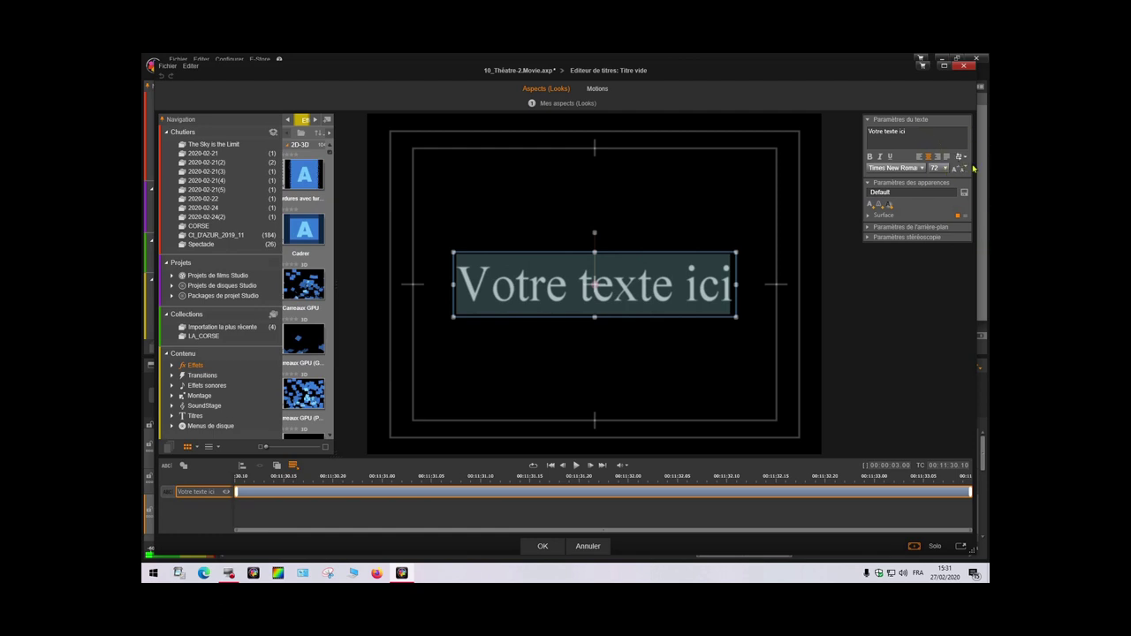
pyautogui.click(966, 167)
pyautogui.click(966, 168)
pyautogui.click(966, 168)
pyautogui.click(955, 168)
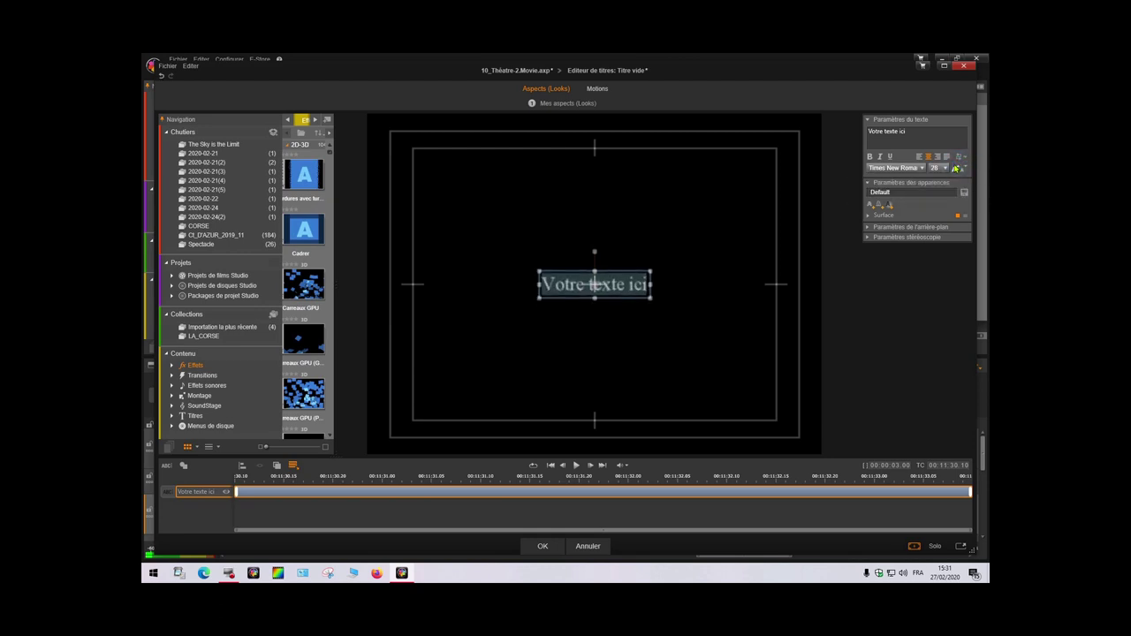
pyautogui.click(955, 168)
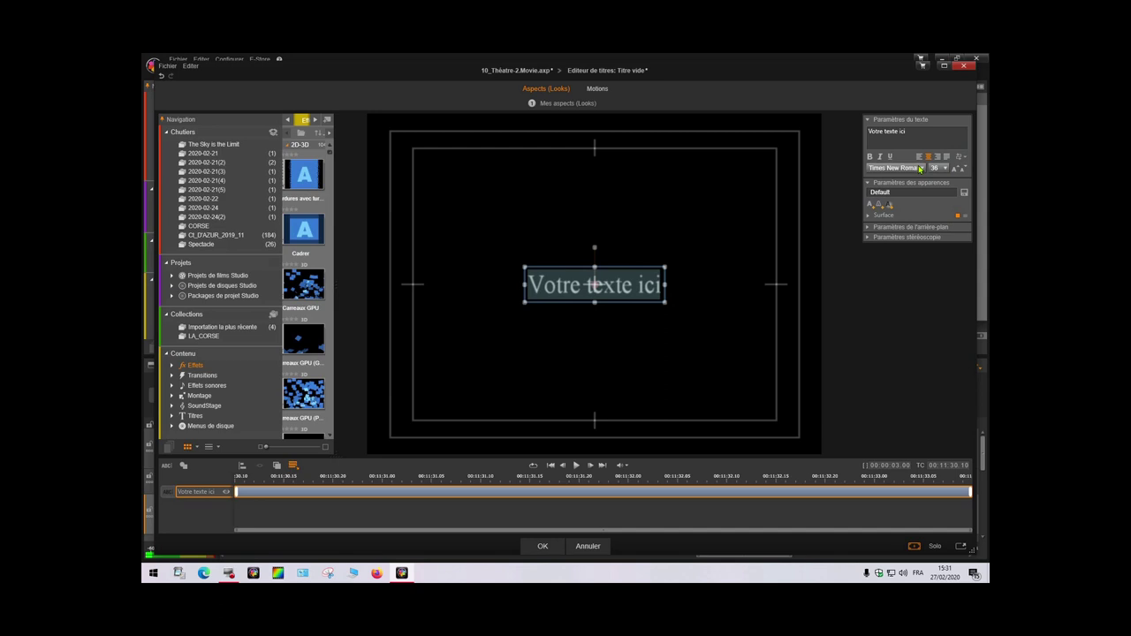
# Format the title text in Monotype Corsiva with bold and italic.
pyautogui.click(921, 168)
pyautogui.scroll(-3, 900, 265)
pyautogui.click(901, 259)
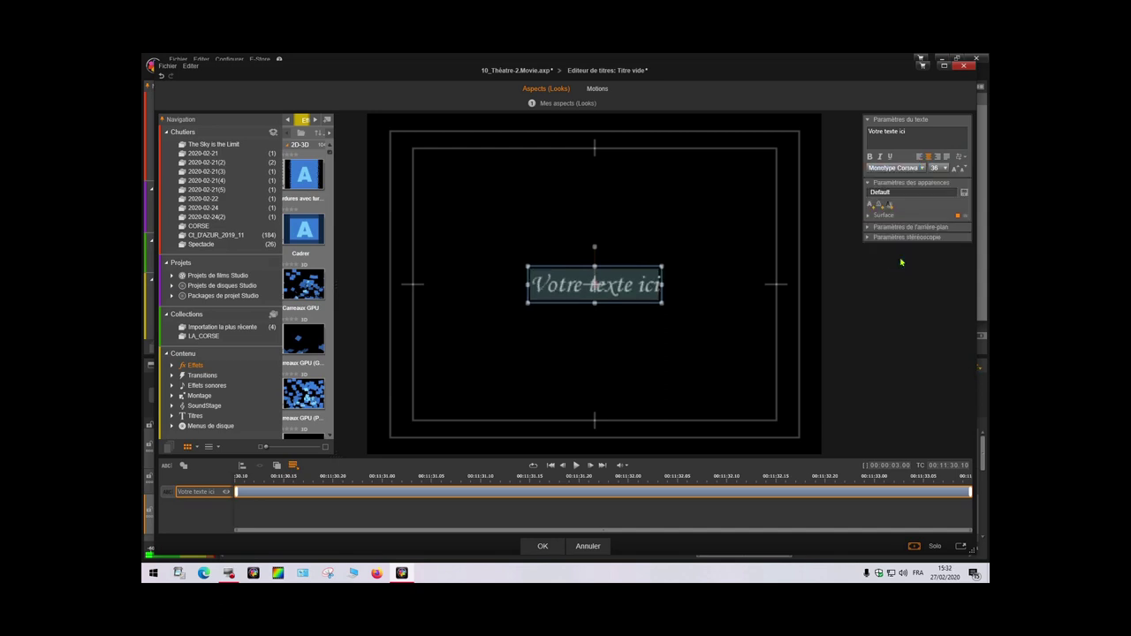
pyautogui.click(869, 157)
pyautogui.click(870, 156)
pyautogui.click(879, 157)
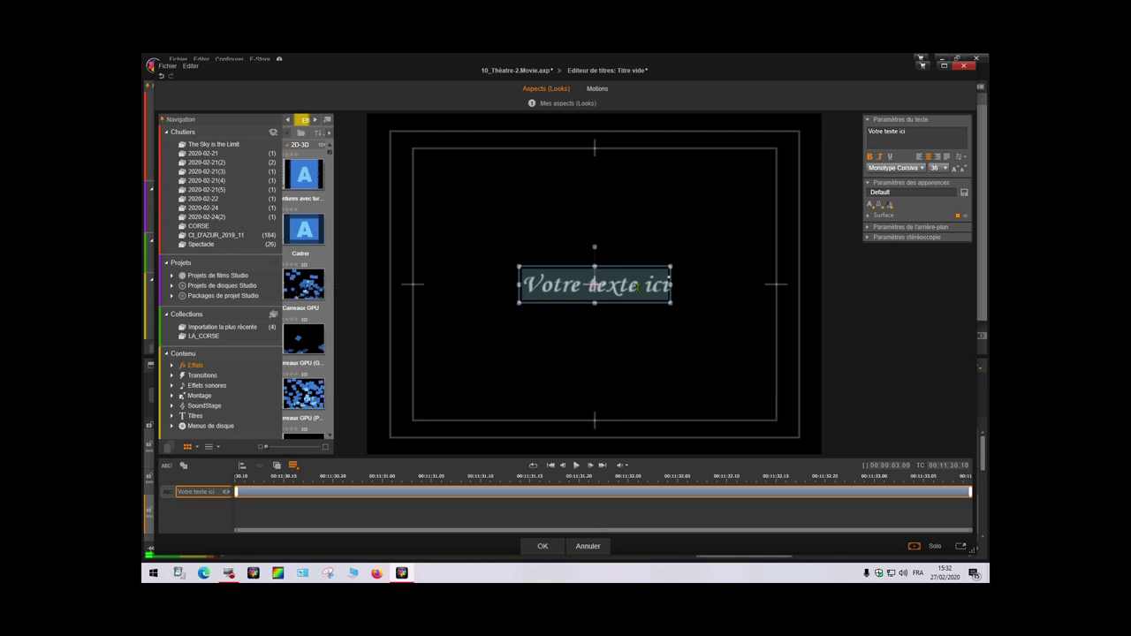
# Replace the placeholder with "Il vous restera à ajouter" and, after two blank lines, "L'AUDIO de vôtre choix".
pyautogui.write('Il vous restera à ajouter')
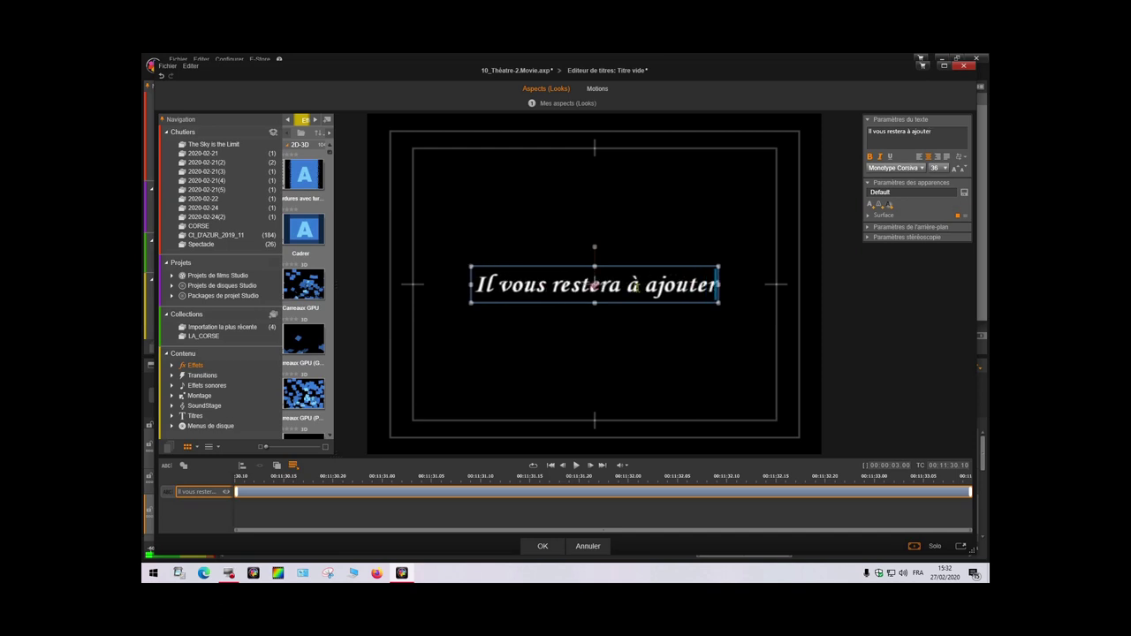
pyautogui.press('Return')
pyautogui.press('Return')
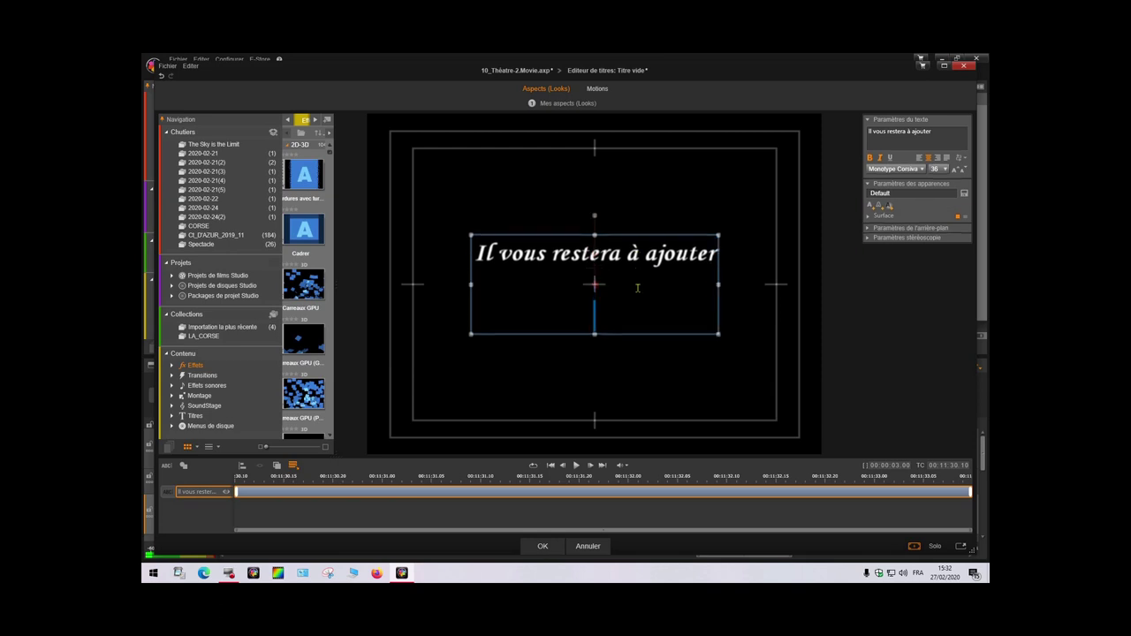
pyautogui.press('Return')
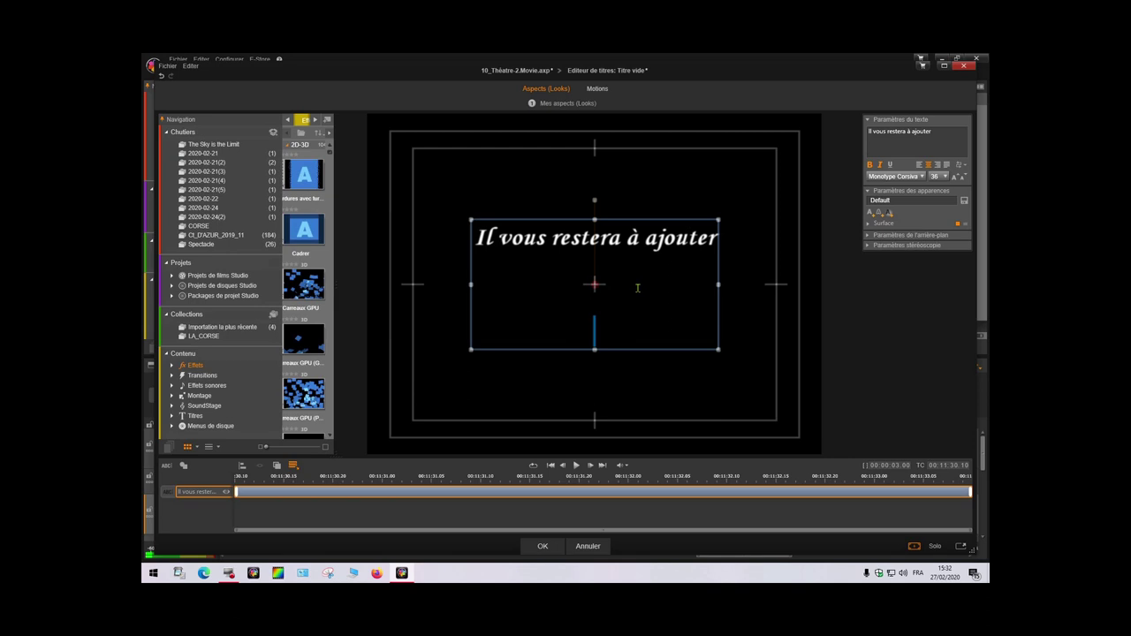
pyautogui.write("L'AU")
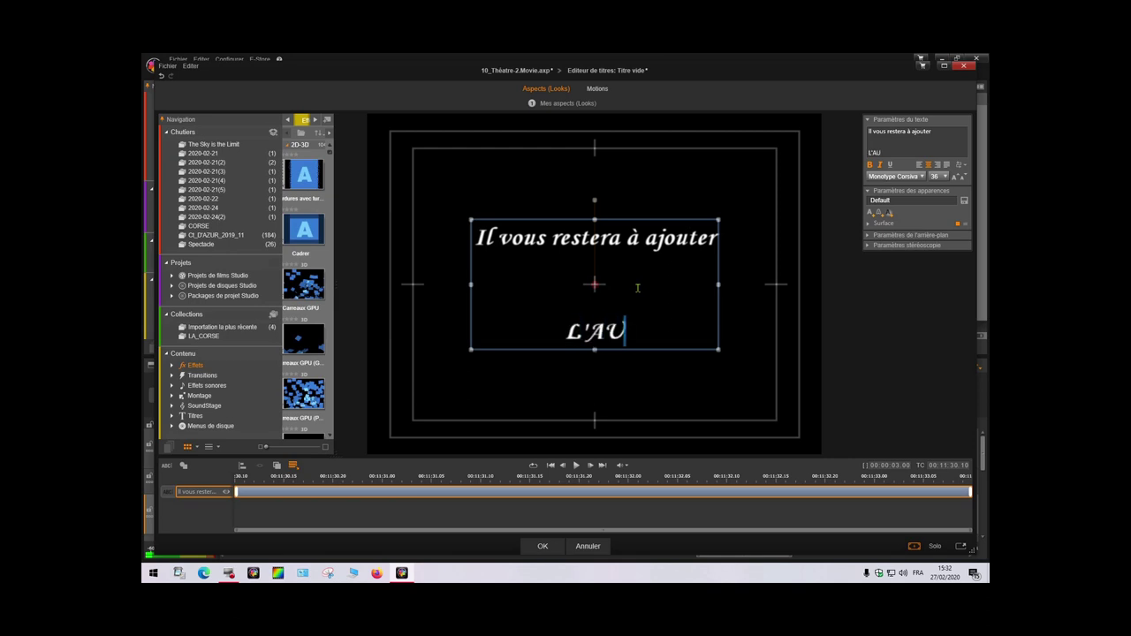
pyautogui.write('DIO de v')
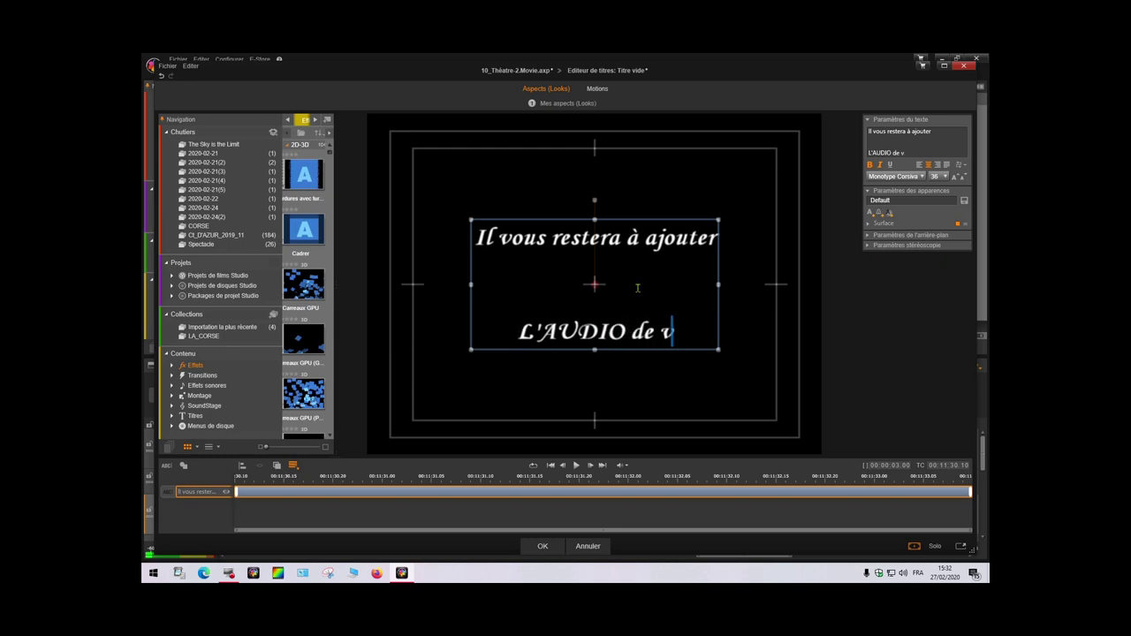
pyautogui.write('ôtre c')
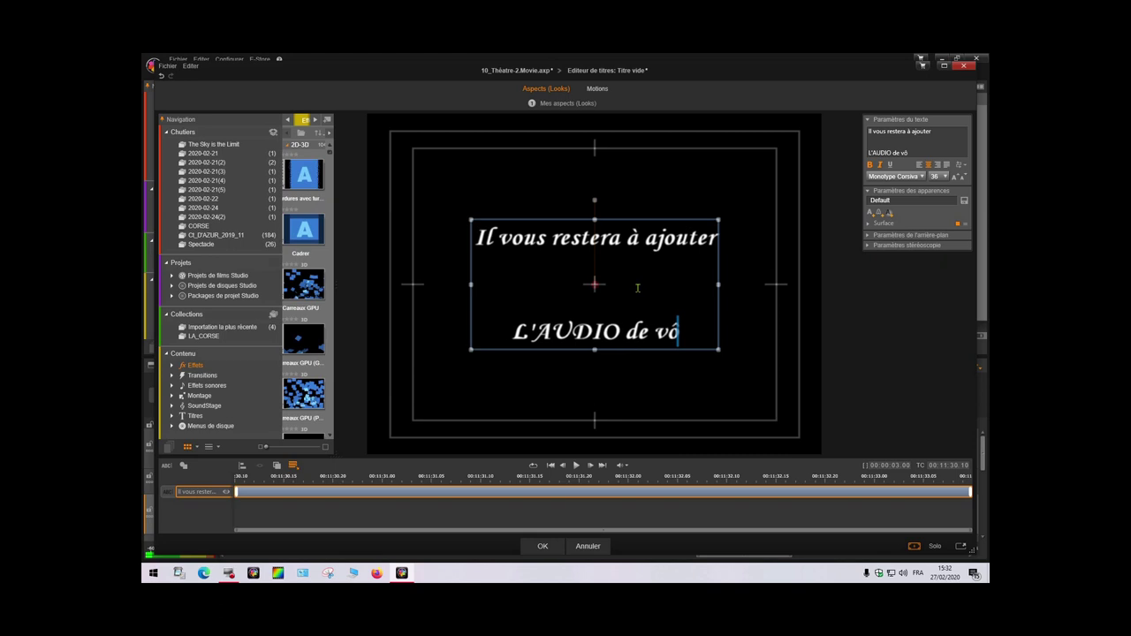
pyautogui.write('hoix')
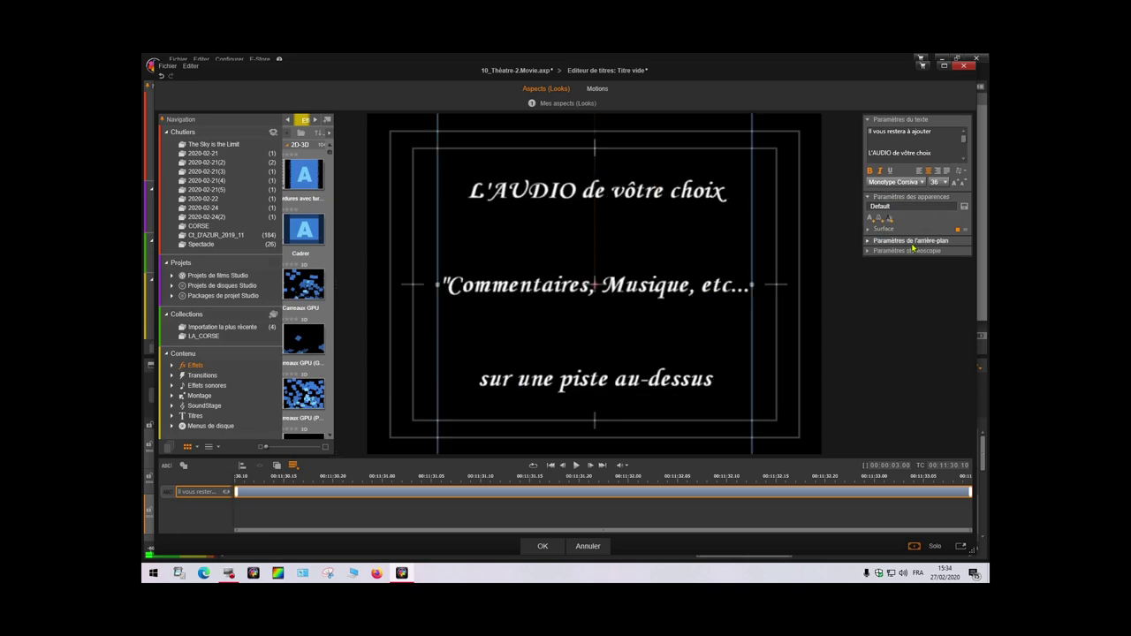
# Add a second surface to the title text, set the background colour's alpha to 0.00, and save the title.
pyautogui.click(871, 220)
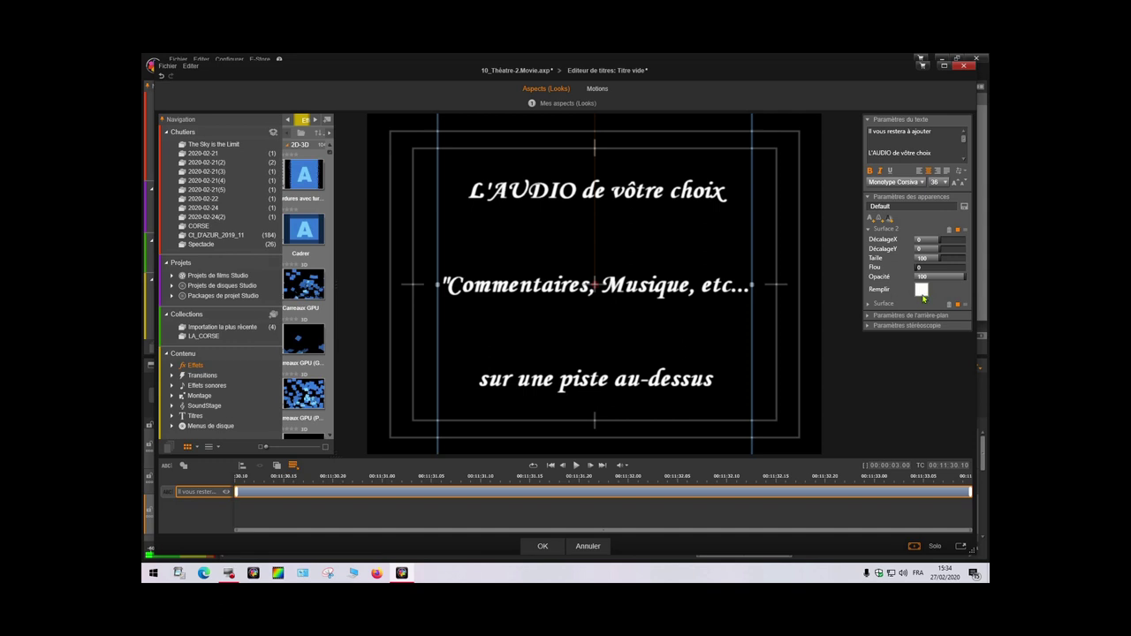
pyautogui.click(868, 317)
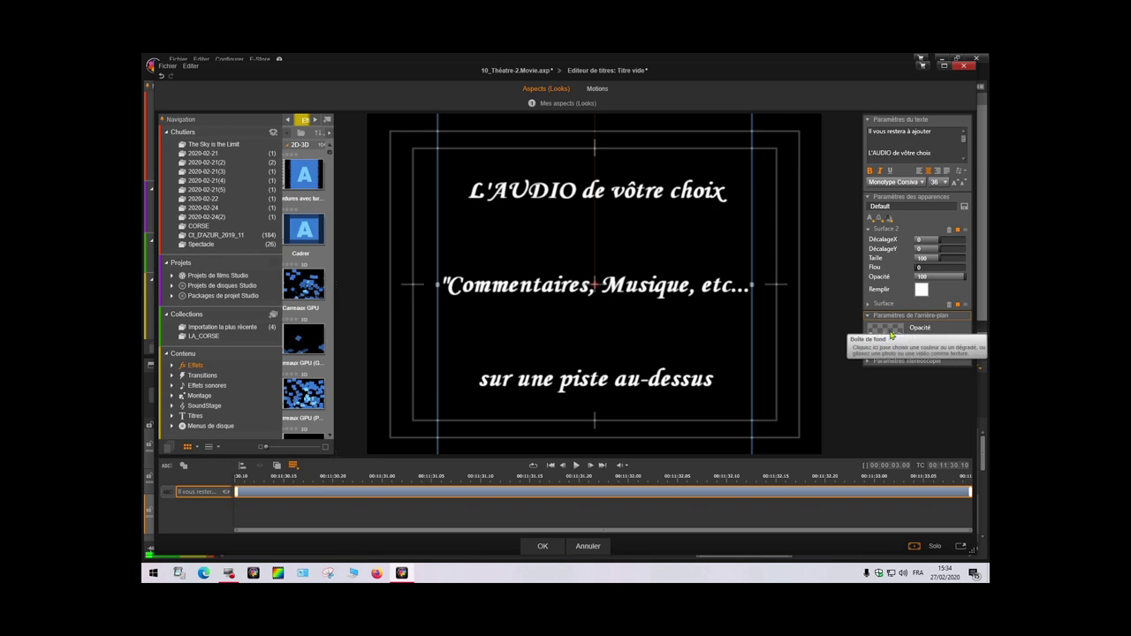
pyautogui.click(893, 333)
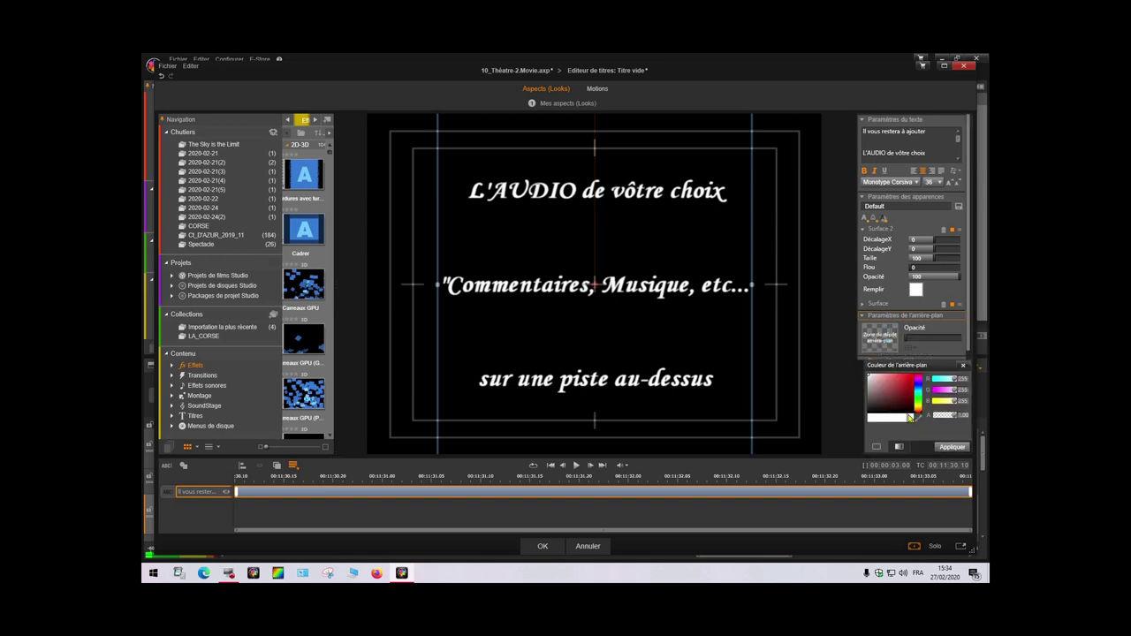
pyautogui.moveTo(956, 418); pyautogui.dragTo(930, 419)
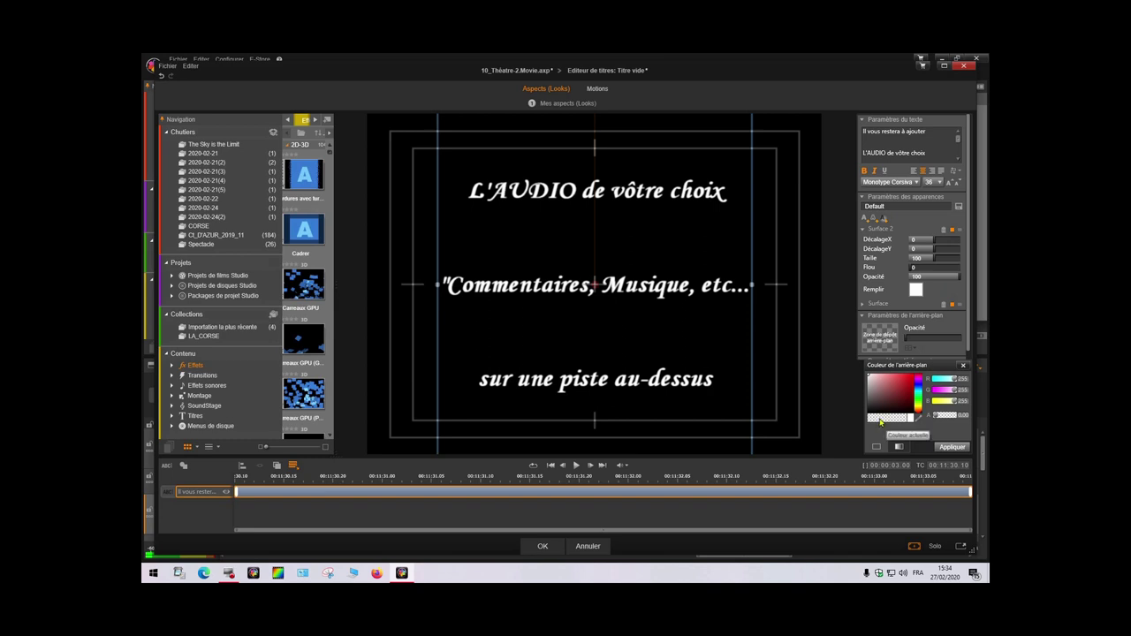
pyautogui.click(953, 448)
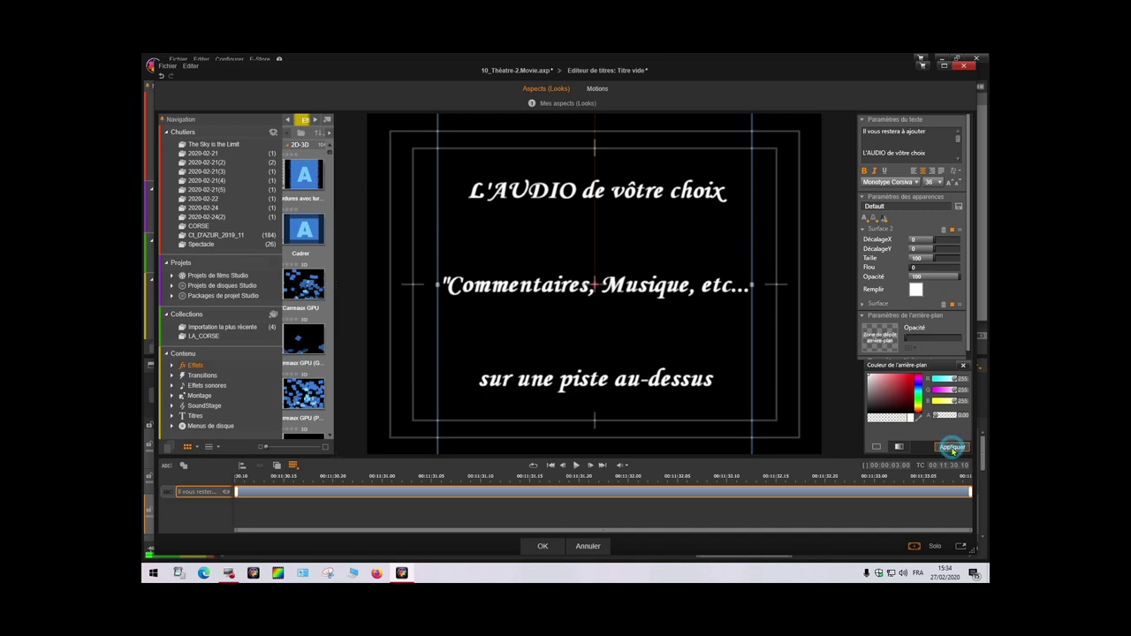
pyautogui.click(544, 547)
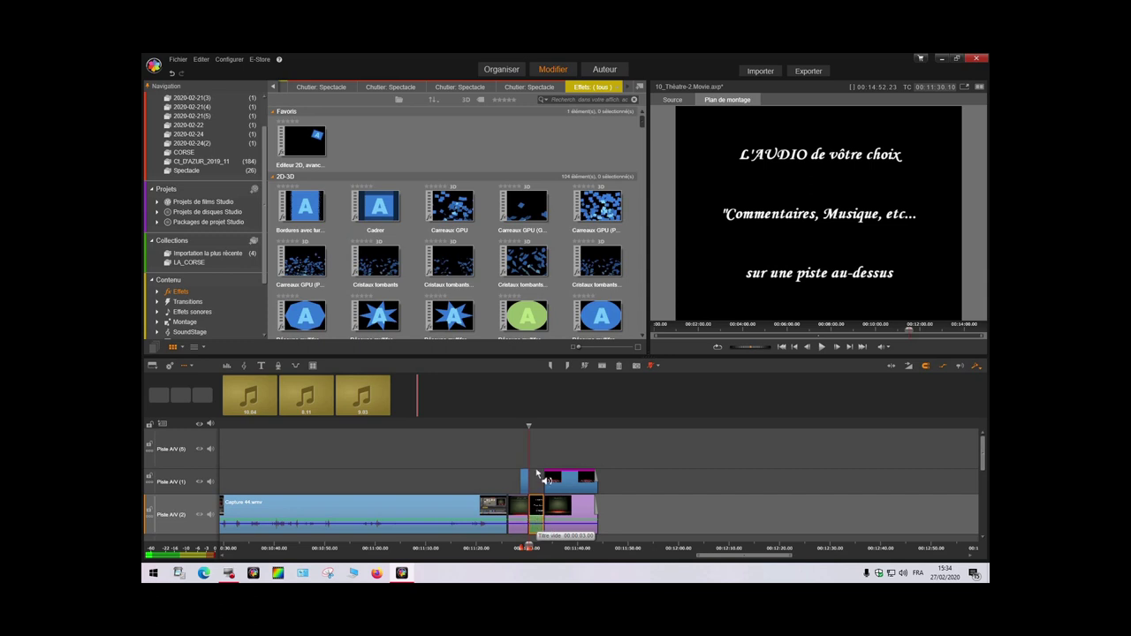
# Move the new title clip from track A/V (2) up to track A/V (5) at the playhead and extend its duration.
pyautogui.moveTo(536, 510); pyautogui.dragTo(536, 446)
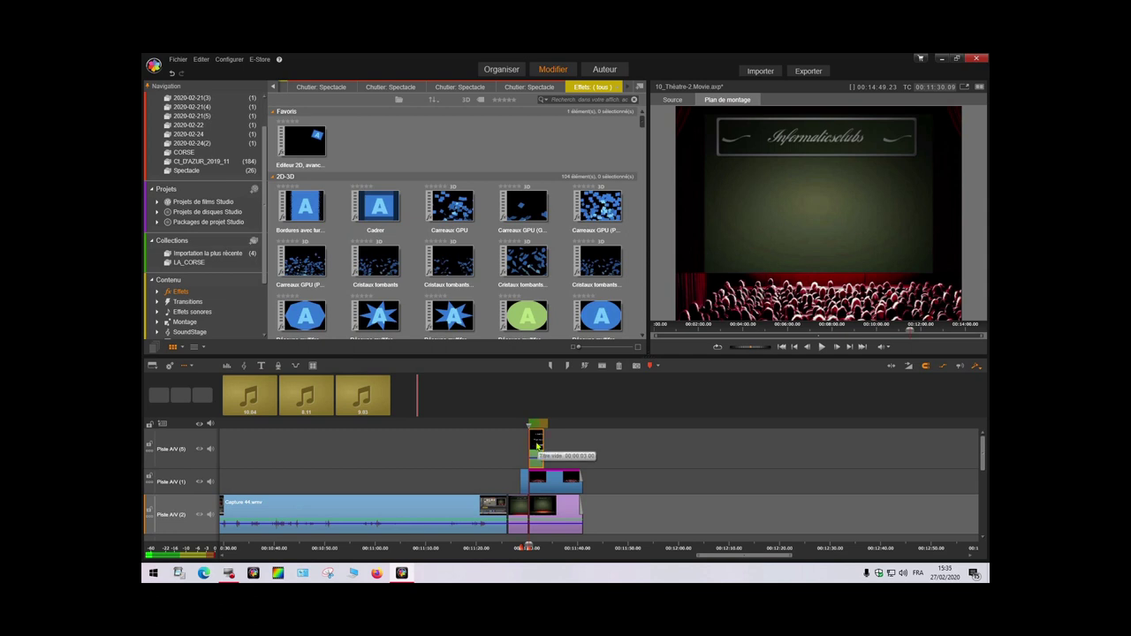
pyautogui.rightClick(536, 447)
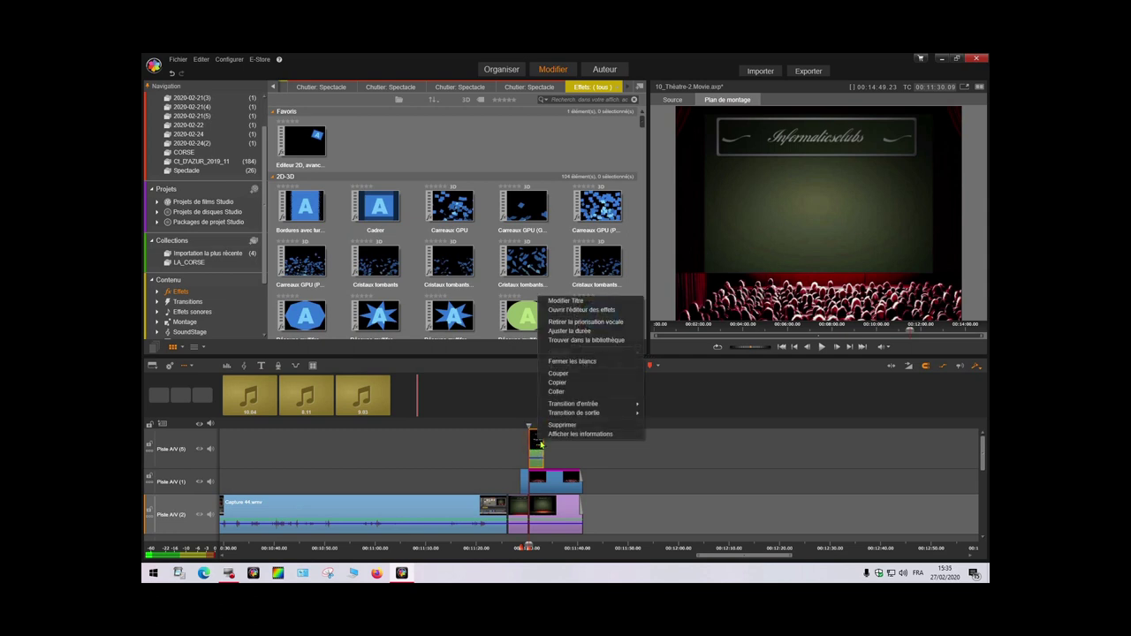
pyautogui.click(579, 332)
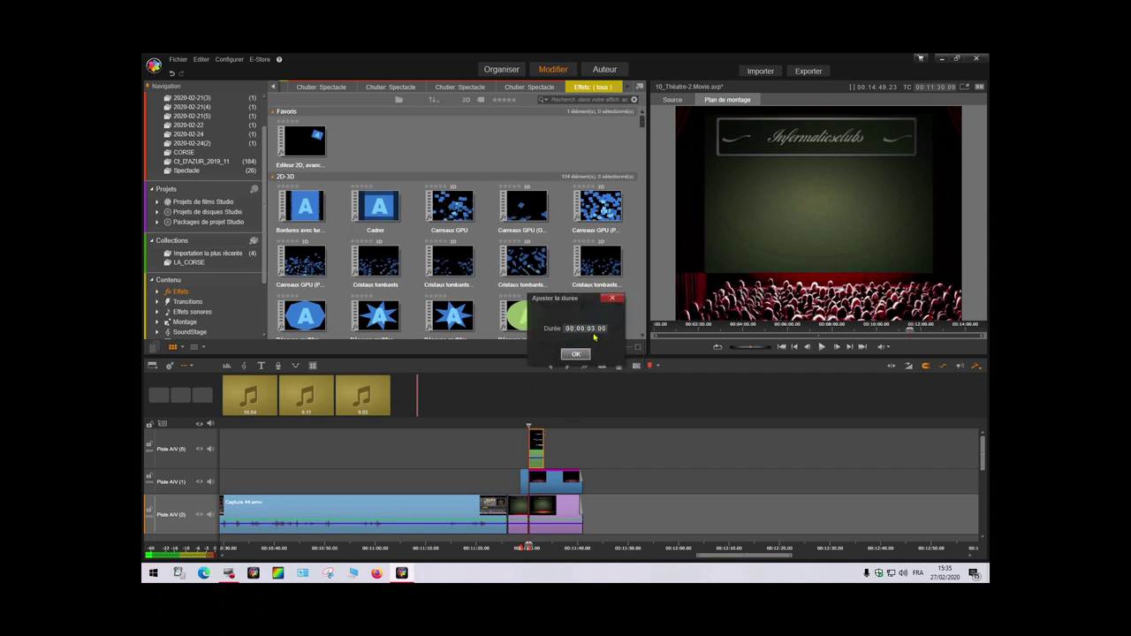
pyautogui.click(646, 496)
pyautogui.write('00')
pyautogui.click(579, 353)
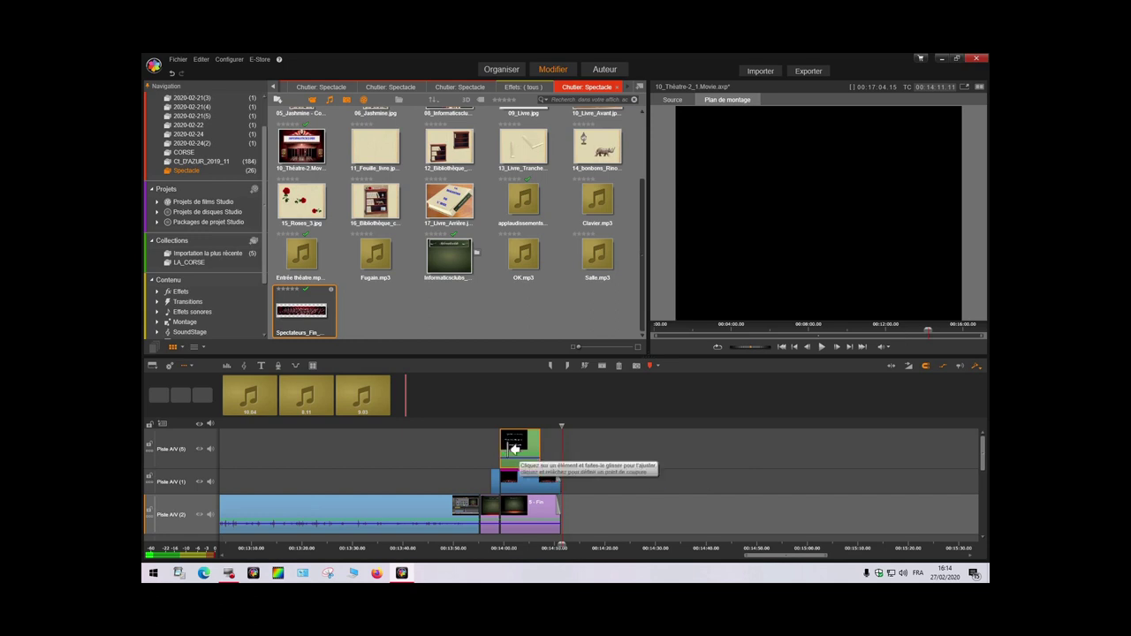
# Reopen the title on track A/V (5), apply the upward-scrolling emphasis motion to its text, and save the title.
pyautogui.click(510, 450)
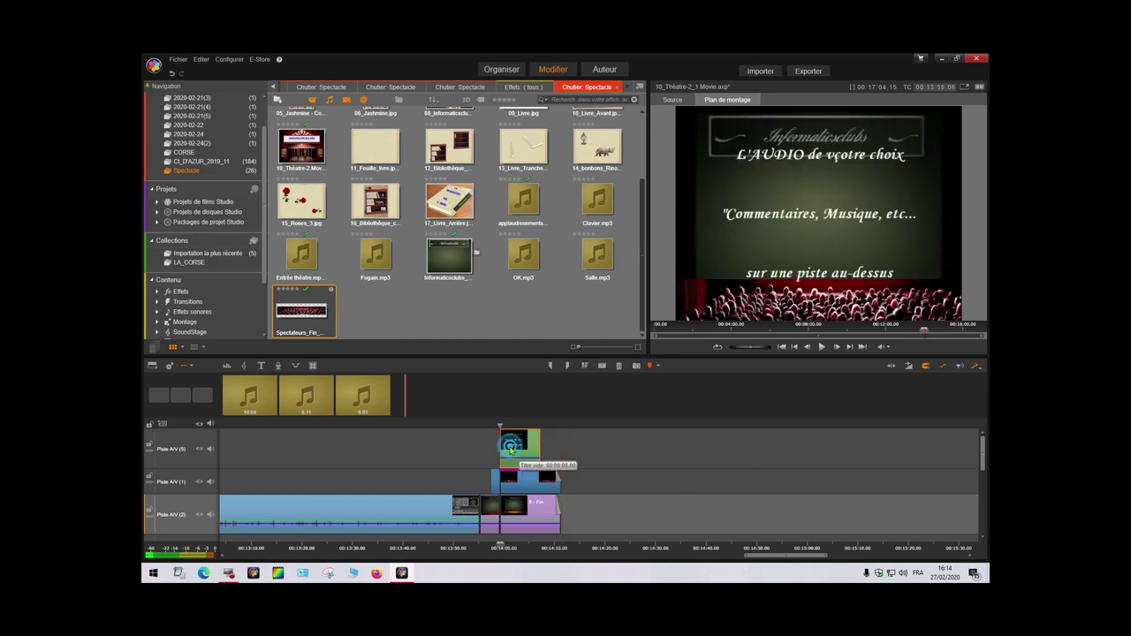
pyautogui.doubleClick(509, 446)
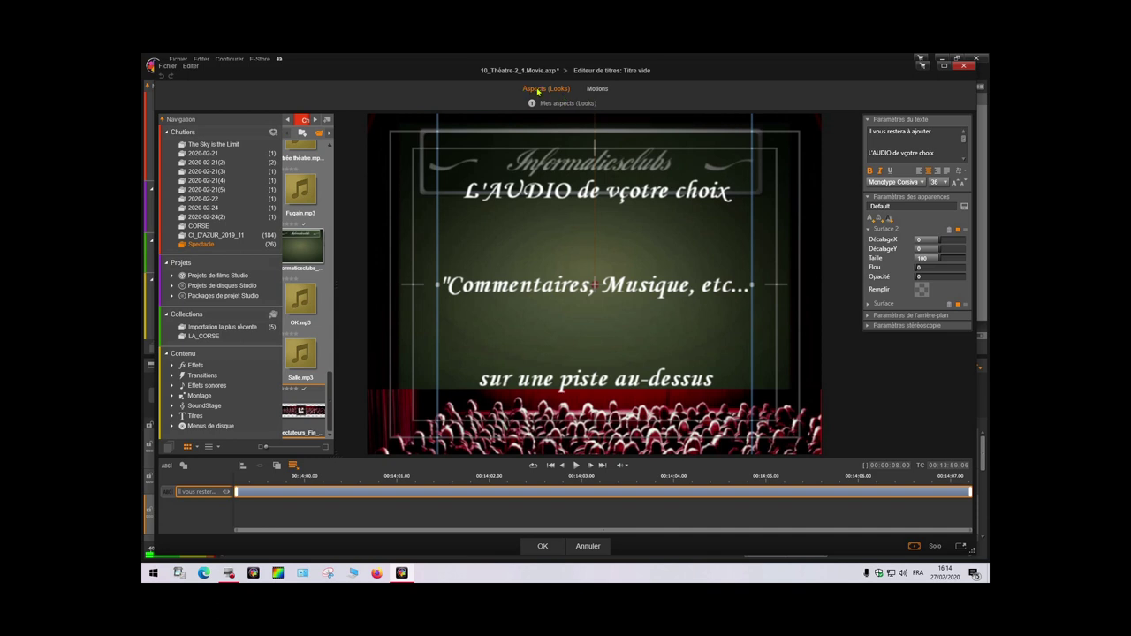
pyautogui.click(598, 90)
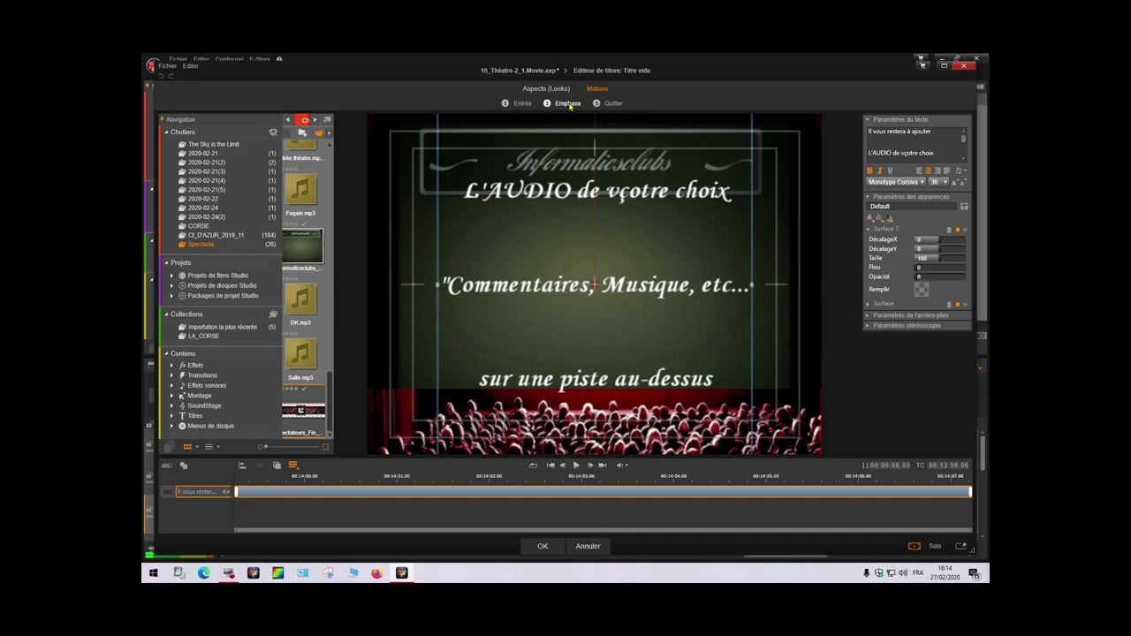
pyautogui.click(565, 104)
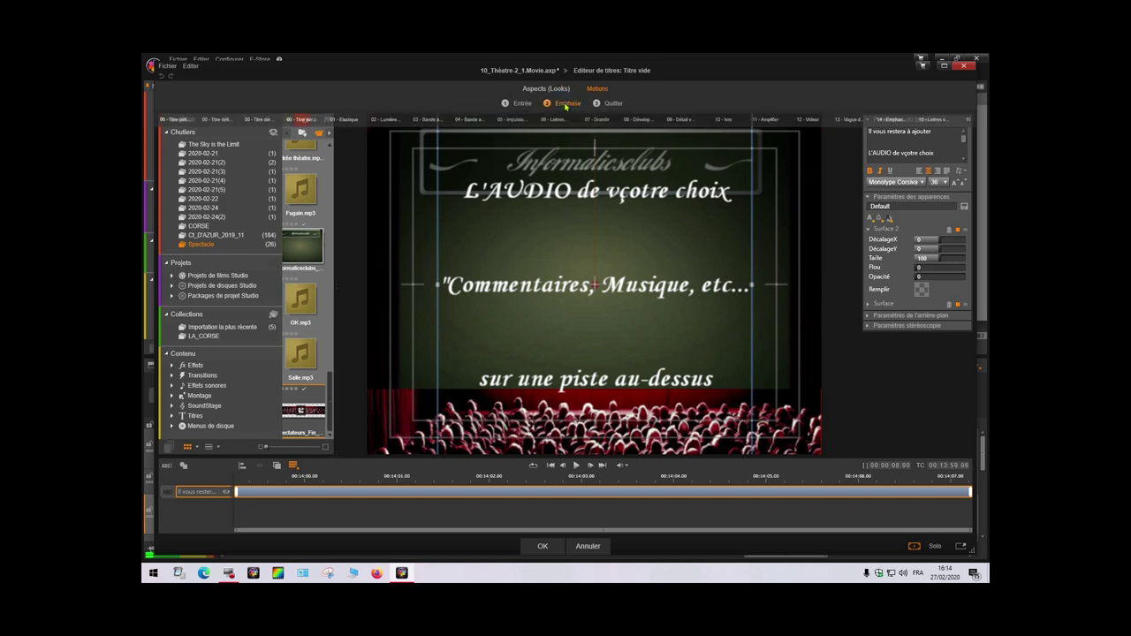
pyautogui.click(228, 140)
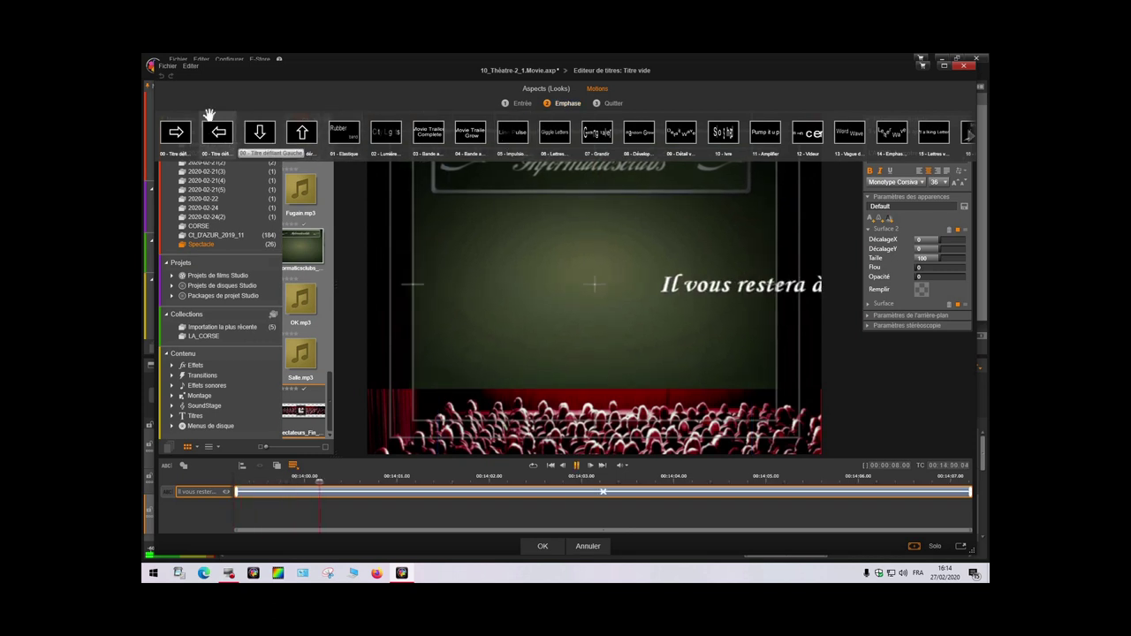
pyautogui.click(303, 137)
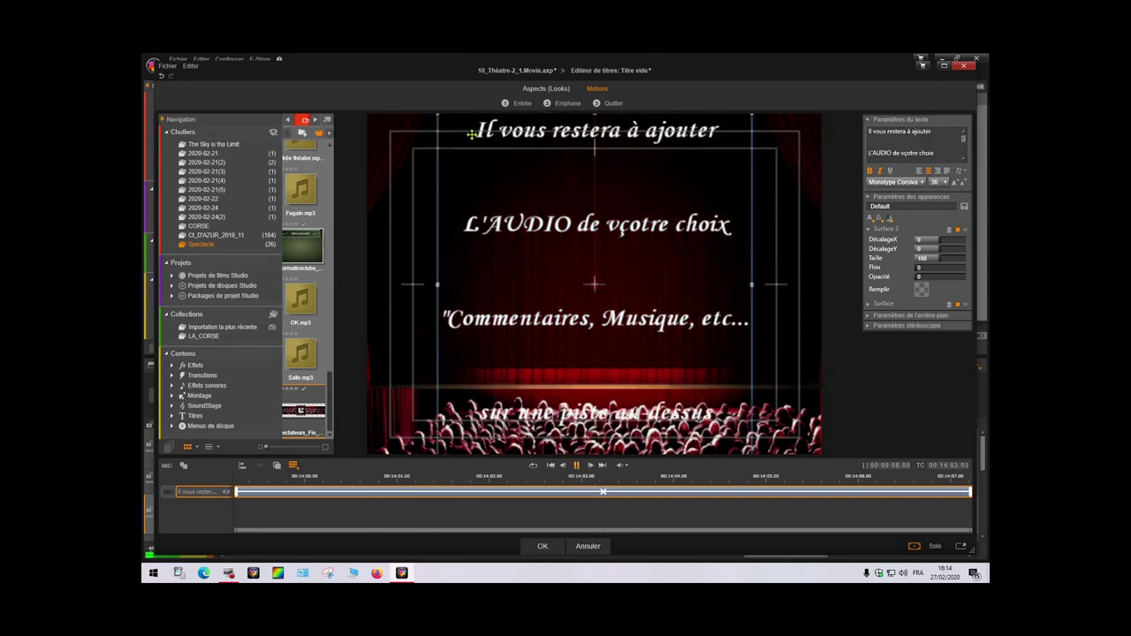
pyautogui.click(472, 132)
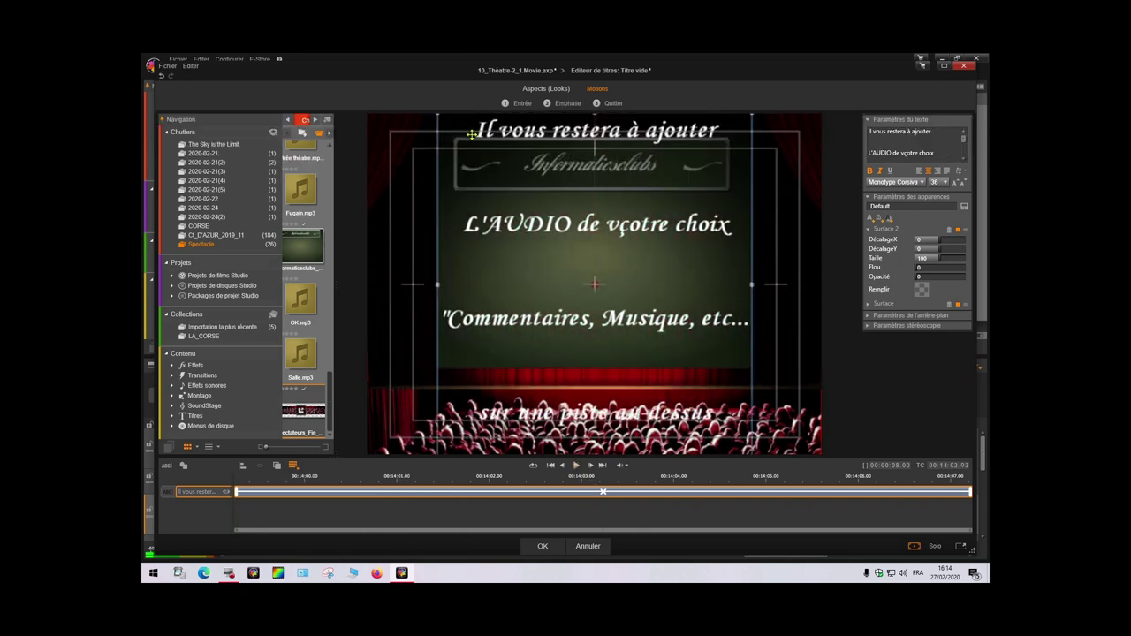
pyautogui.click(782, 281)
pyautogui.click(542, 546)
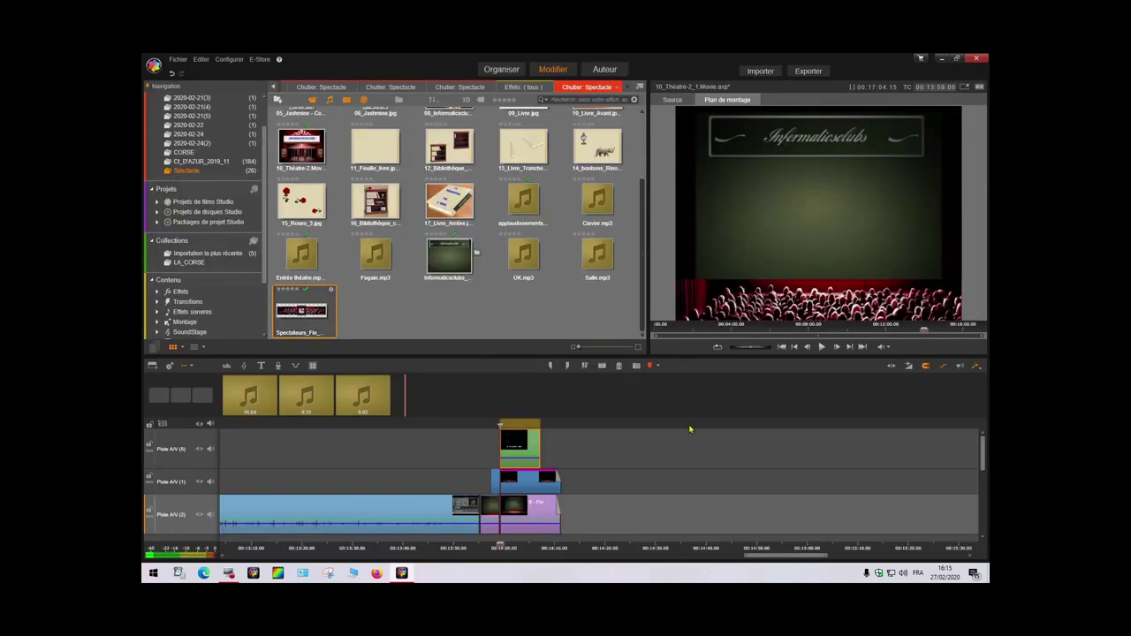
# Play back the closing montage from just before the title clip to check the scrolling text.
pyautogui.moveTo(498, 424)
pyautogui.mouseDown()
pyautogui.moveTo(480, 425)
pyautogui.moveTo(490, 425)
pyautogui.mouseUp()
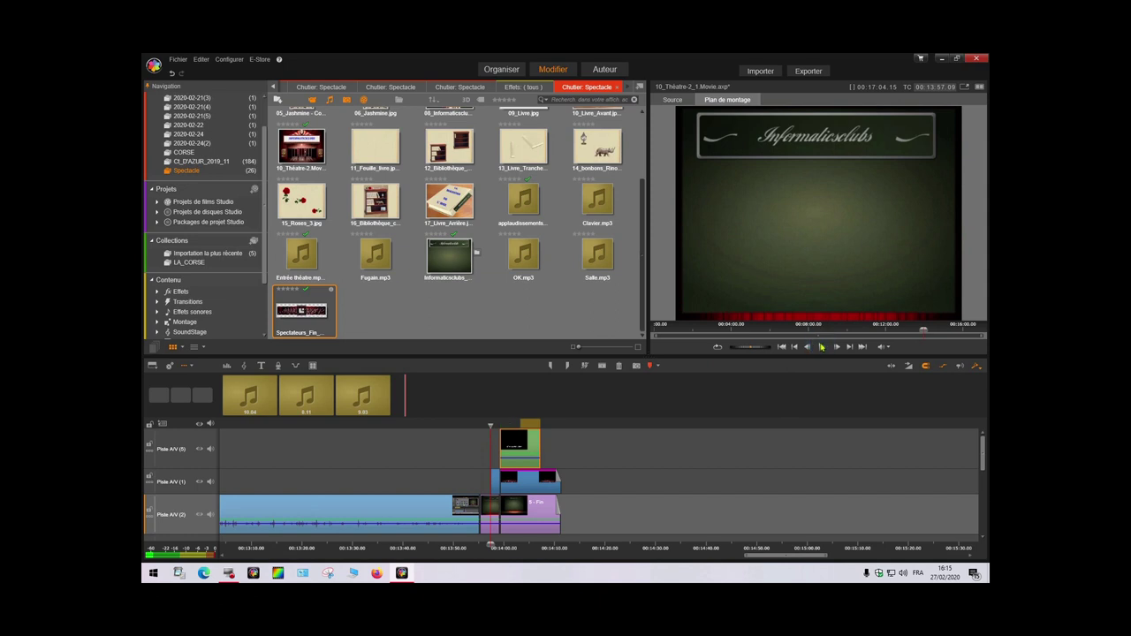
pyautogui.click(821, 347)
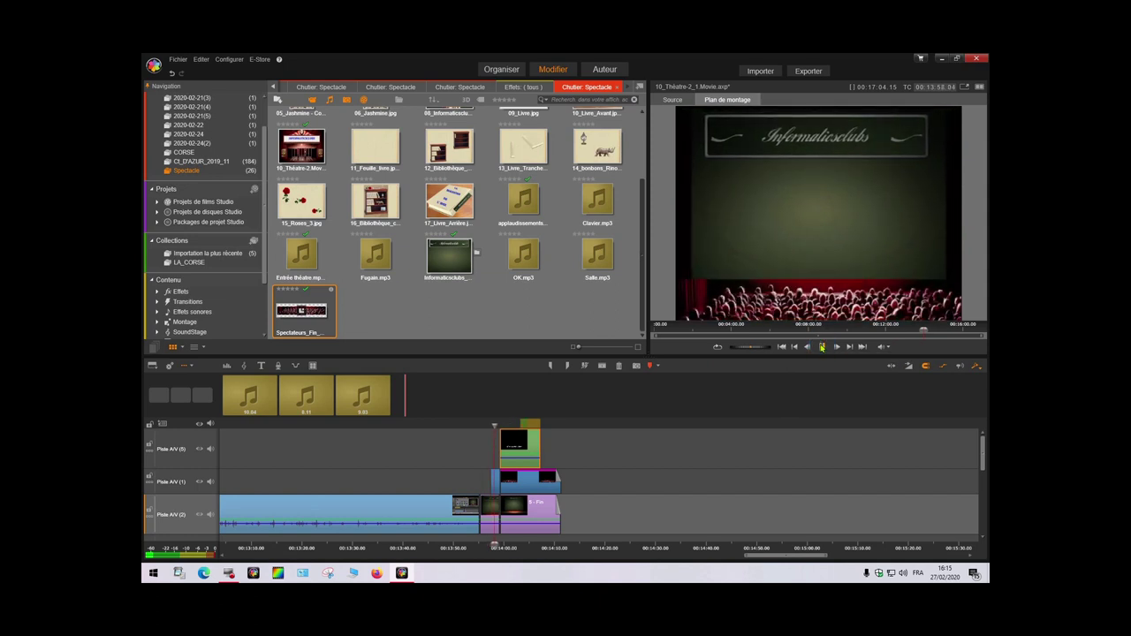